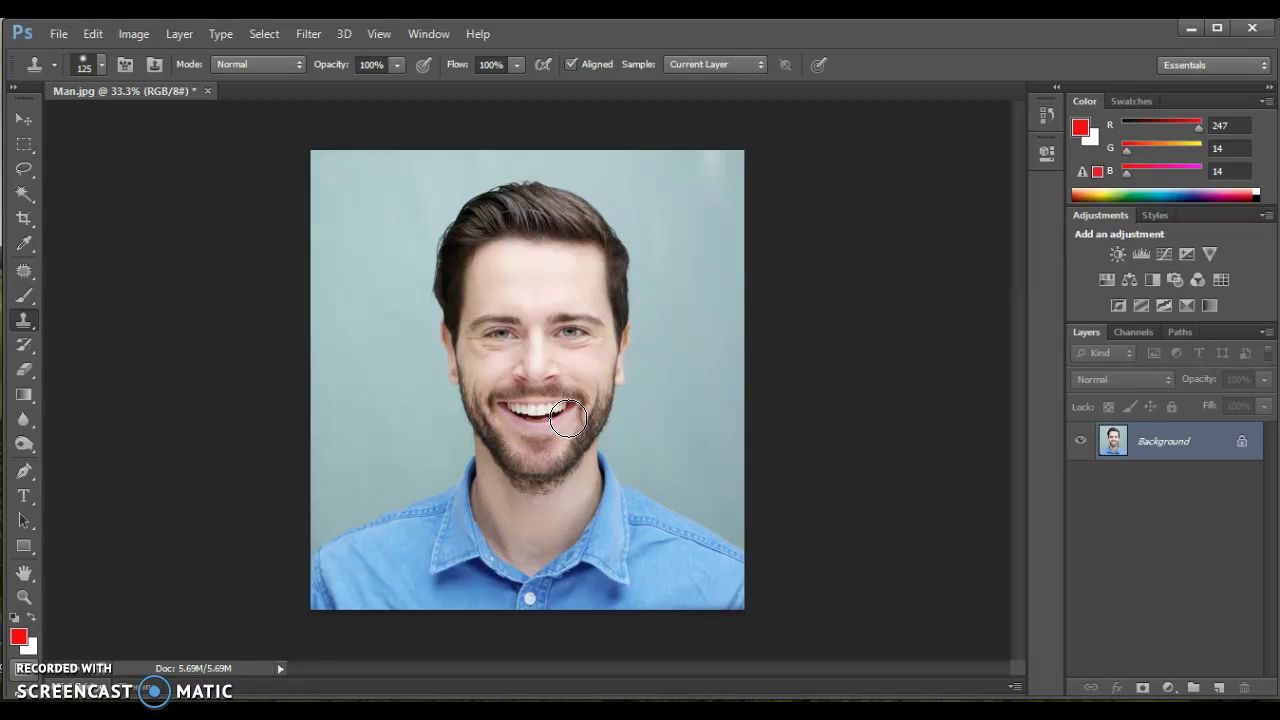
# Pick the Clone Stamp tool from the toolbar's healing and stamp tool group.
pyautogui.click(27, 278)
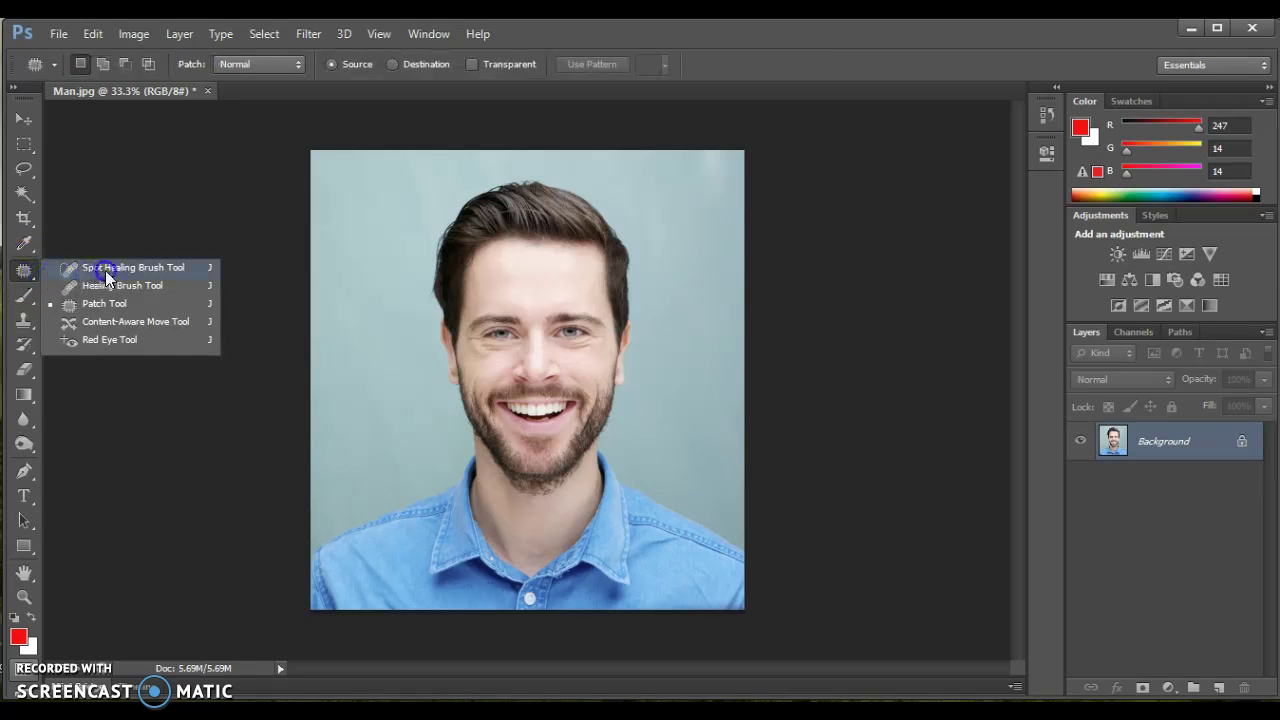
pyautogui.click(141, 288)
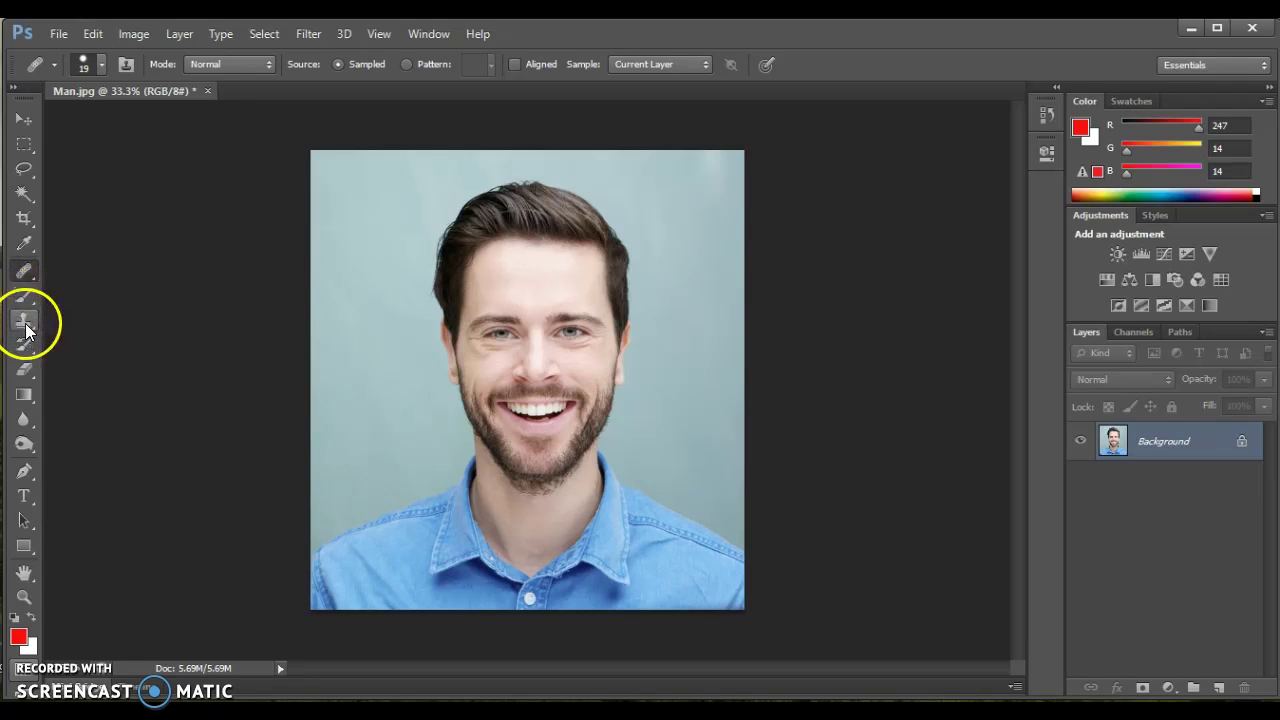
pyautogui.click(25, 326)
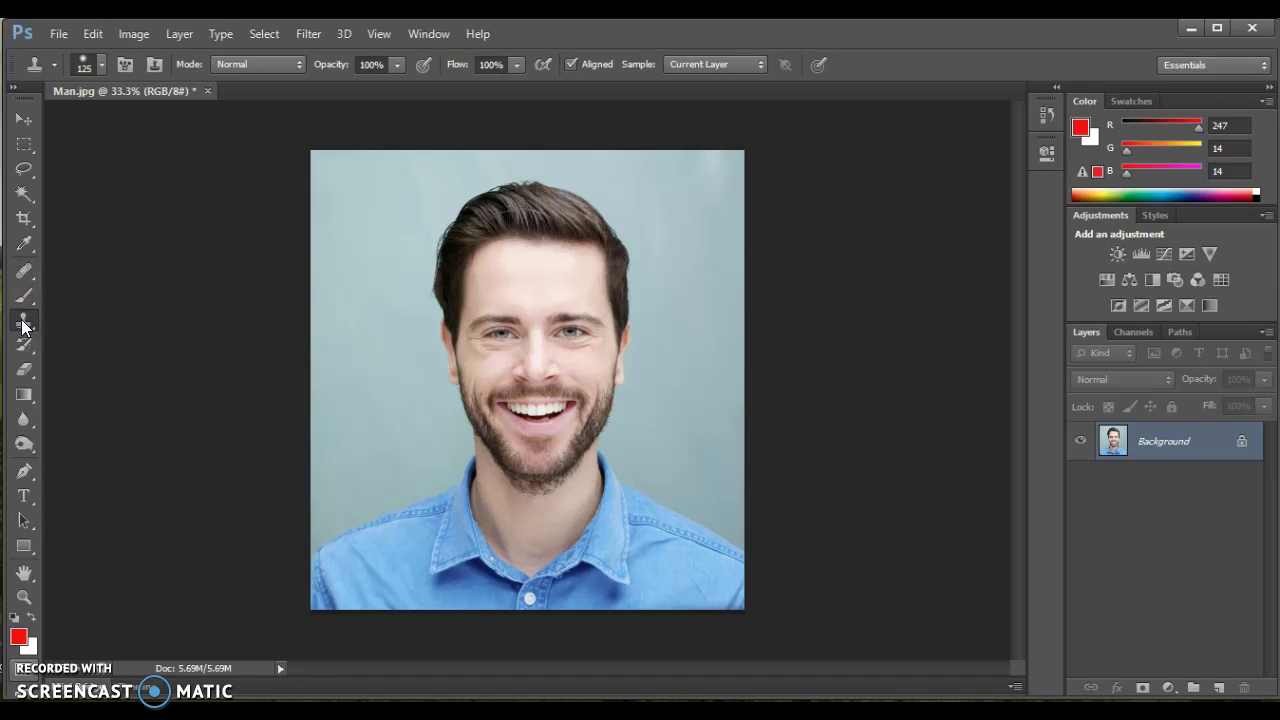
pyautogui.click(25, 326)
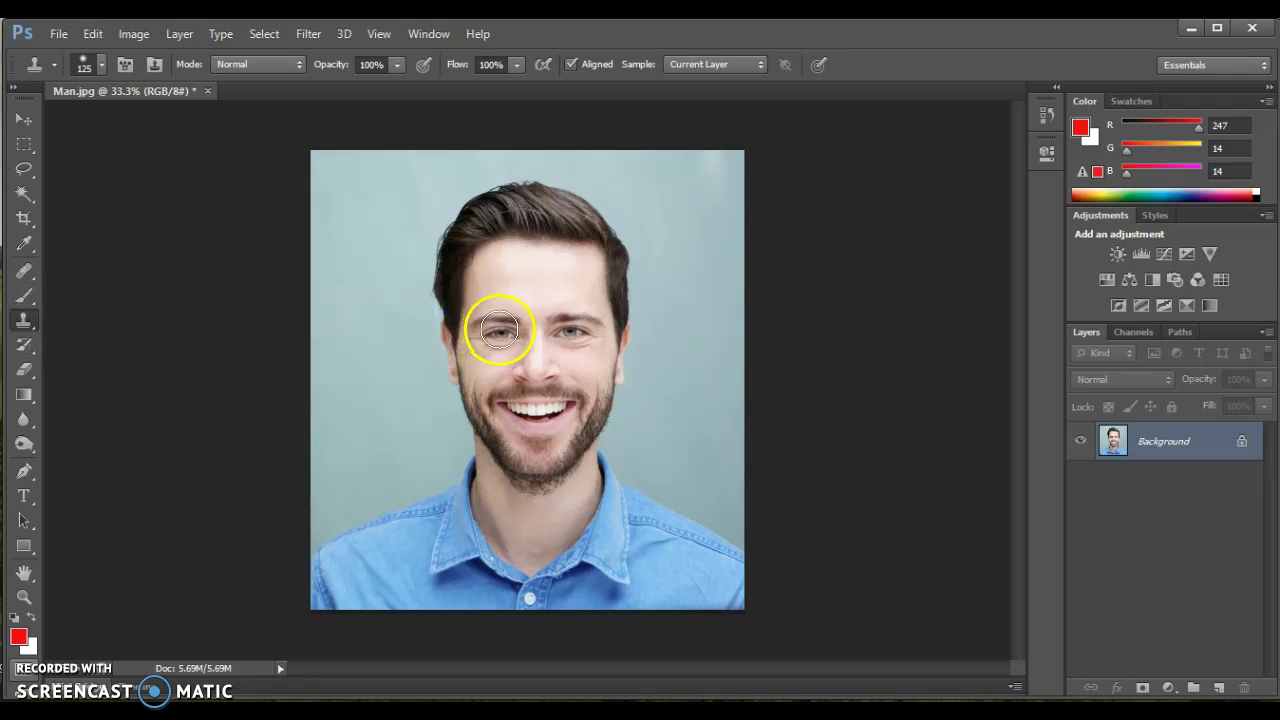
# Size the clone brush to 200 px and try cloning the eye, raising the undefined-source error.
pyautogui.press(']')
pyautogui.press(']')
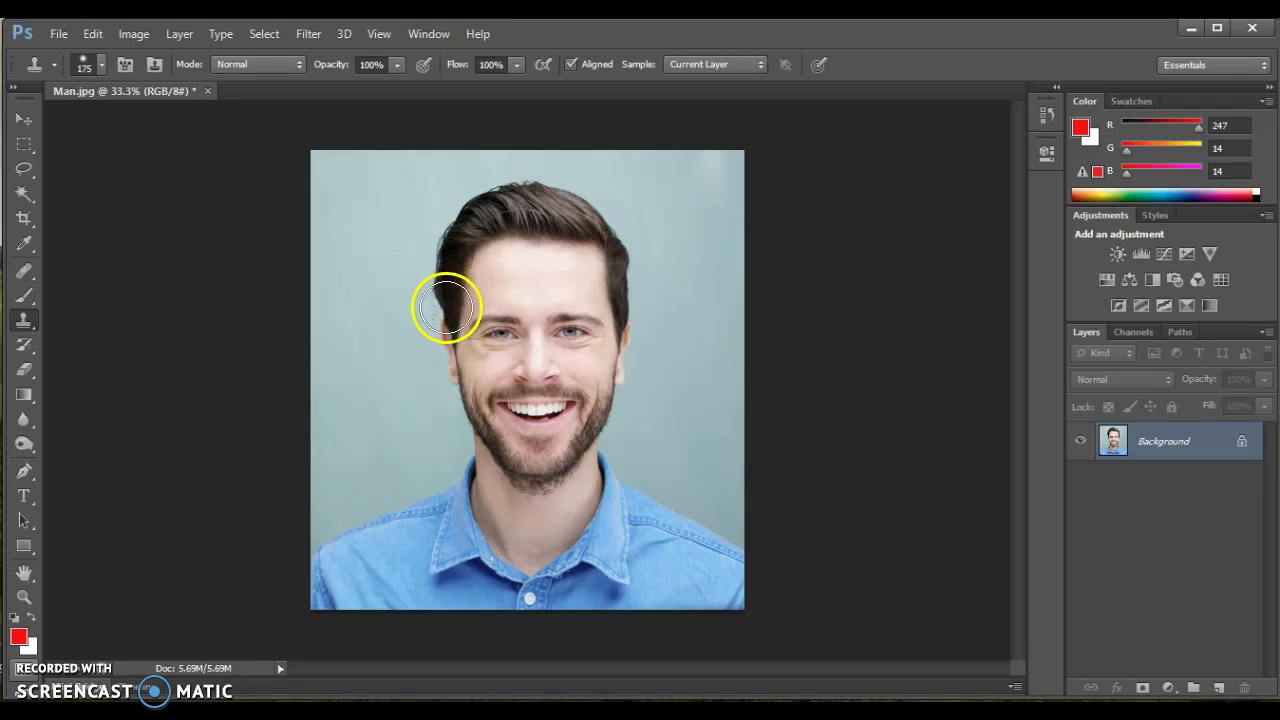
pyautogui.press(']')
pyautogui.press(']')
pyautogui.press('[')
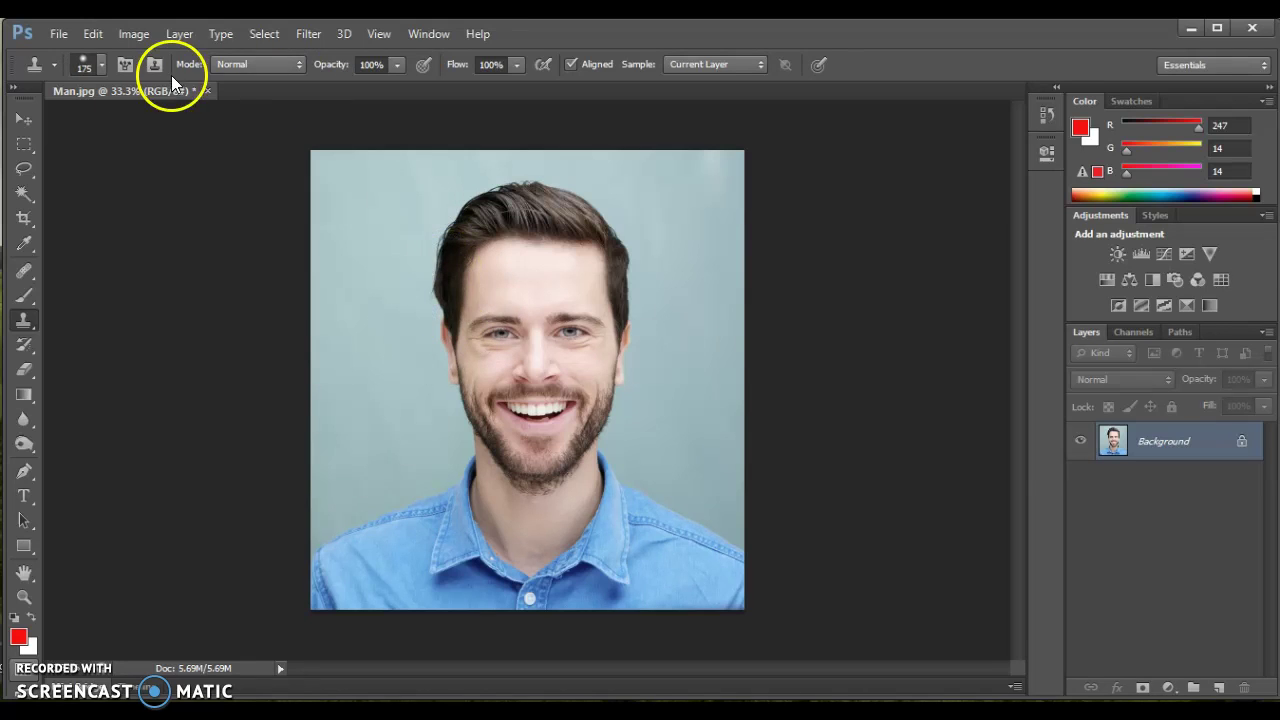
pyautogui.press(']')
pyautogui.press(']')
pyautogui.press(']')
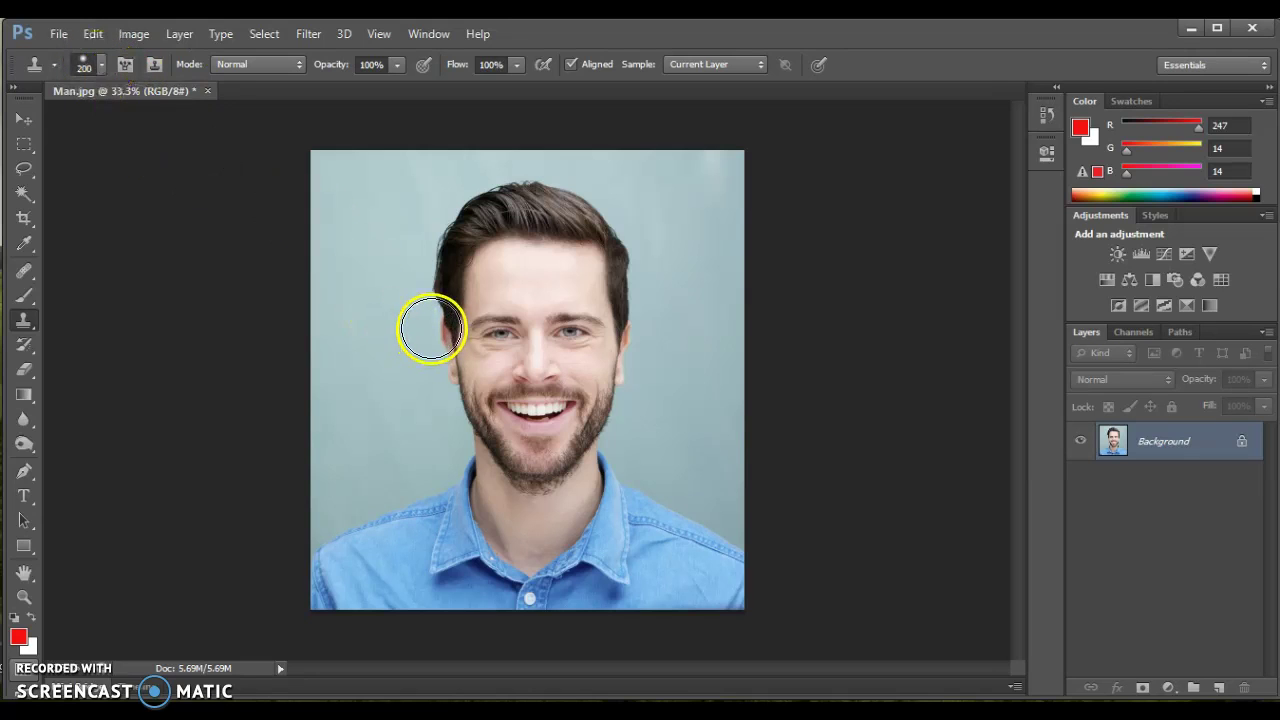
pyautogui.press('[')
pyautogui.press('[')
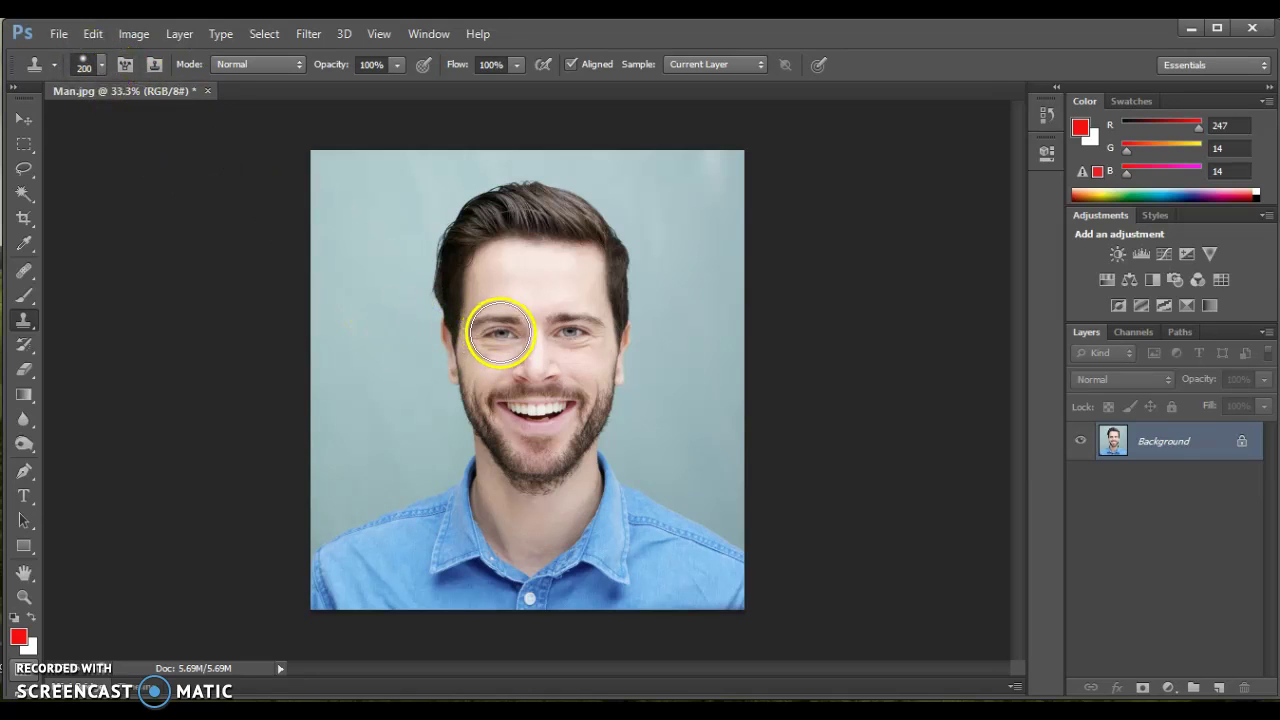
pyautogui.click(501, 333)
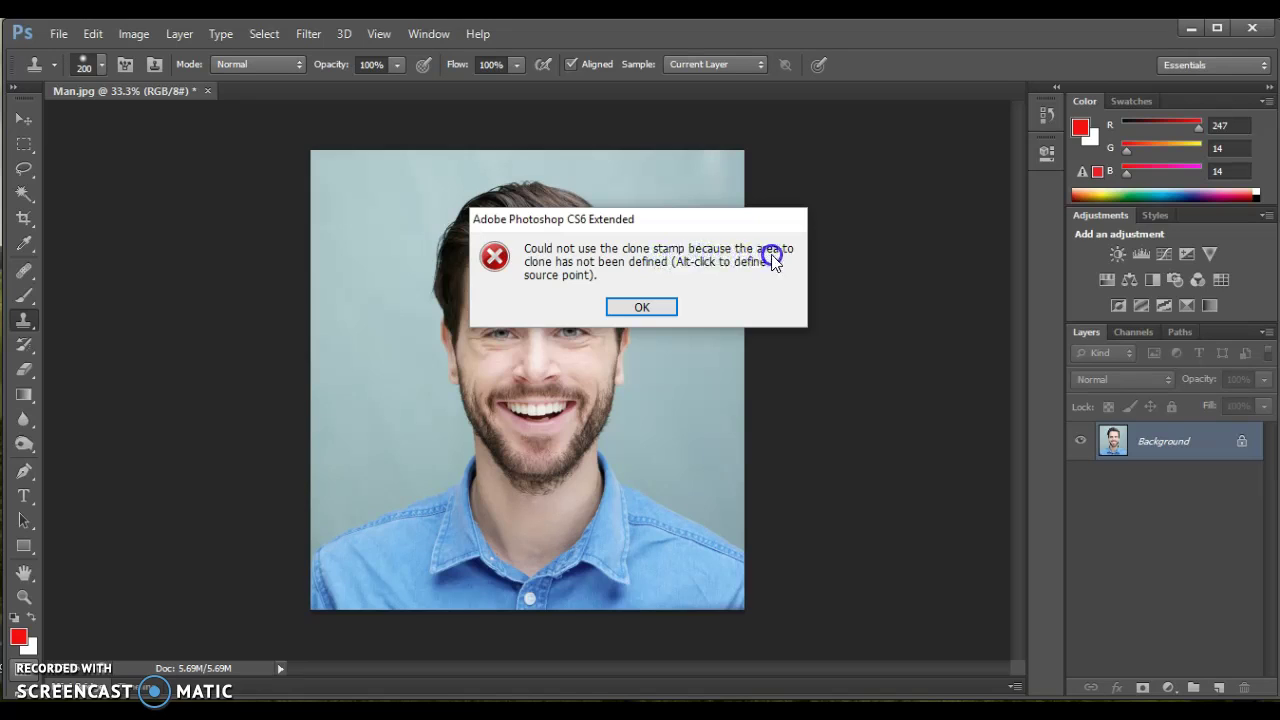
pyautogui.click(723, 263)
# Dismiss the error, sample the man's eye and stamp a copy onto his forehead.
pyautogui.click(641, 306)
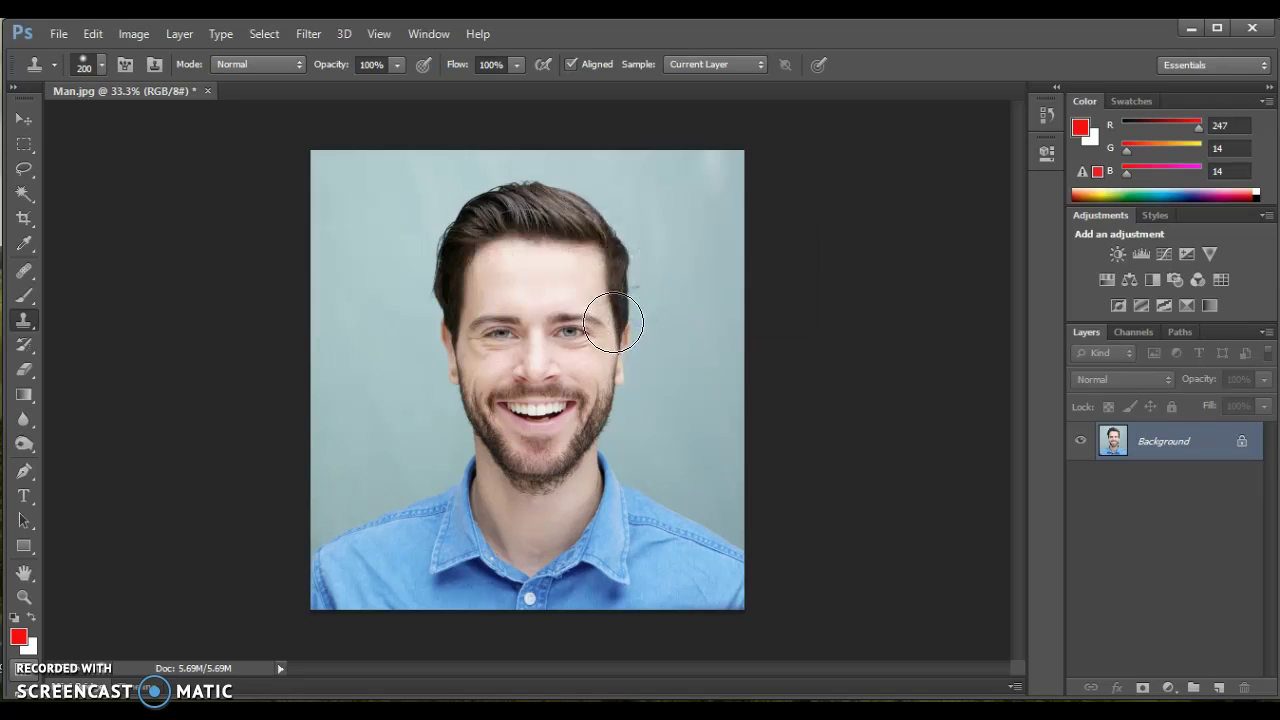
pyautogui.keyDown('alt'); pyautogui.click(574, 331); pyautogui.keyUp('alt')
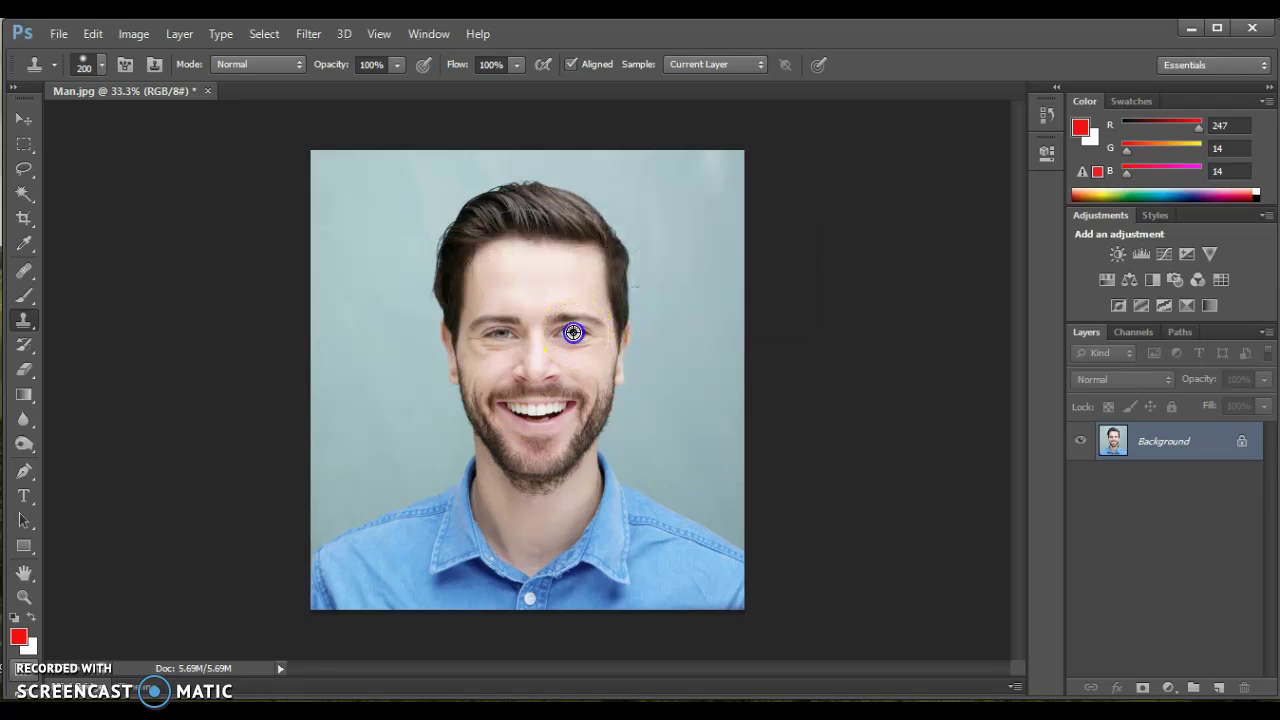
pyautogui.click(539, 283)
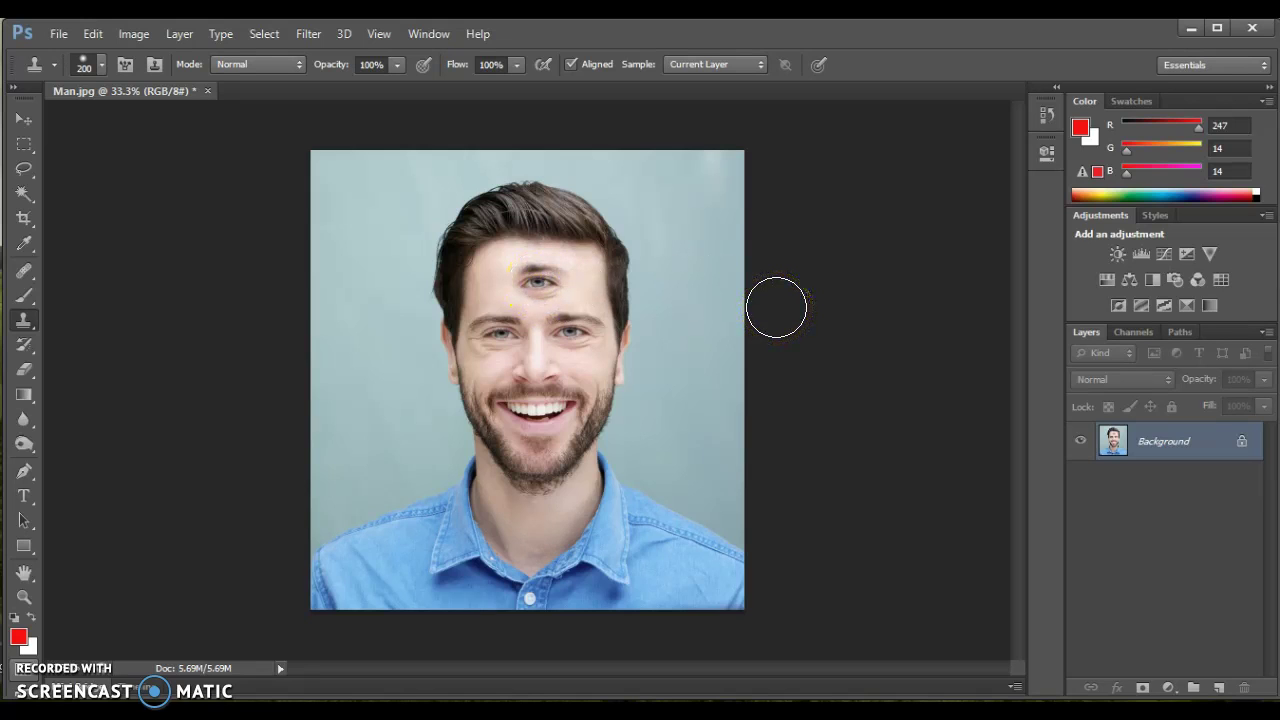
# Paint cloned beard texture onto the background beside the cheek.
pyautogui.moveTo(776, 311)
pyautogui.mouseDown()
pyautogui.moveTo(640, 411)
pyautogui.moveTo(586, 371)
pyautogui.moveTo(574, 271)
pyautogui.moveTo(425, 397)
pyautogui.moveTo(614, 277)
pyautogui.moveTo(409, 323)
pyautogui.moveTo(631, 480)
pyautogui.moveTo(661, 351)
pyautogui.moveTo(689, 363)
pyautogui.moveTo(551, 289)
pyautogui.moveTo(656, 365)
pyautogui.moveTo(663, 417)
pyautogui.moveTo(659, 405)
pyautogui.mouseUp()
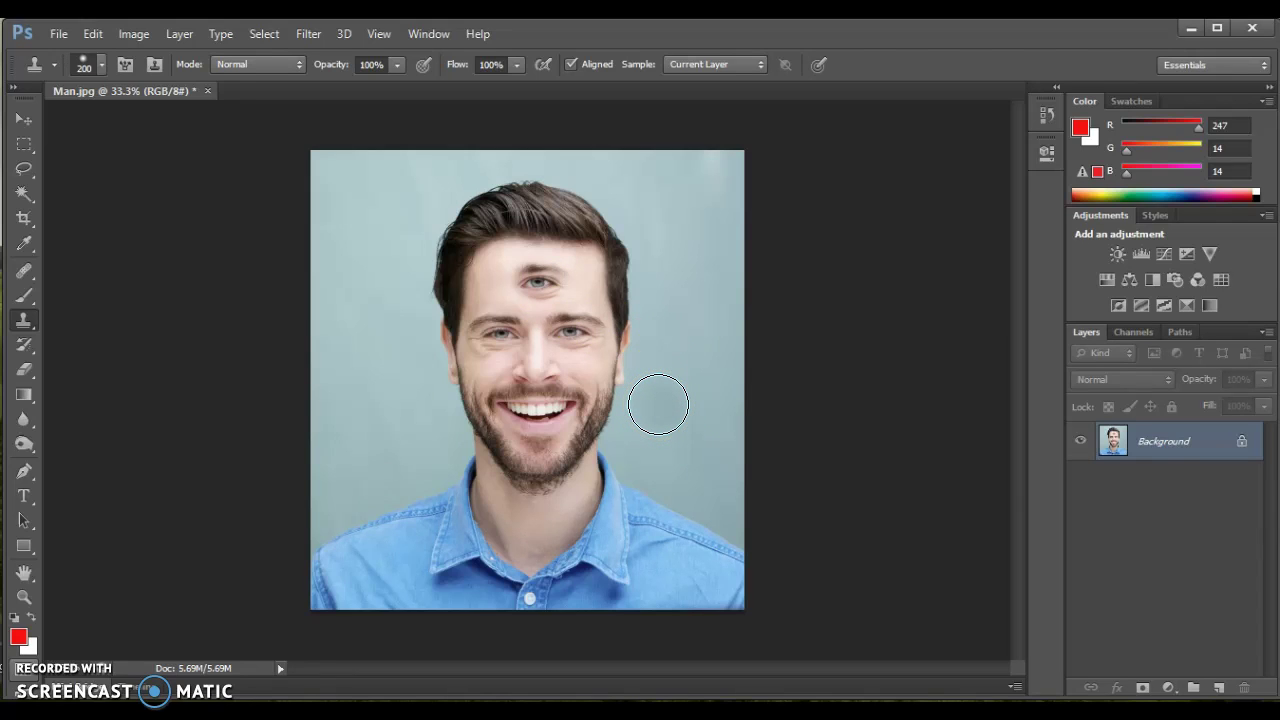
pyautogui.moveTo(658, 404)
pyautogui.mouseDown()
pyautogui.moveTo(653, 386)
pyautogui.moveTo(571, 423)
pyautogui.moveTo(560, 394)
pyautogui.moveTo(583, 400)
pyautogui.moveTo(598, 428)
pyautogui.mouseUp()
pyautogui.hotkey('ctrl', 'z')
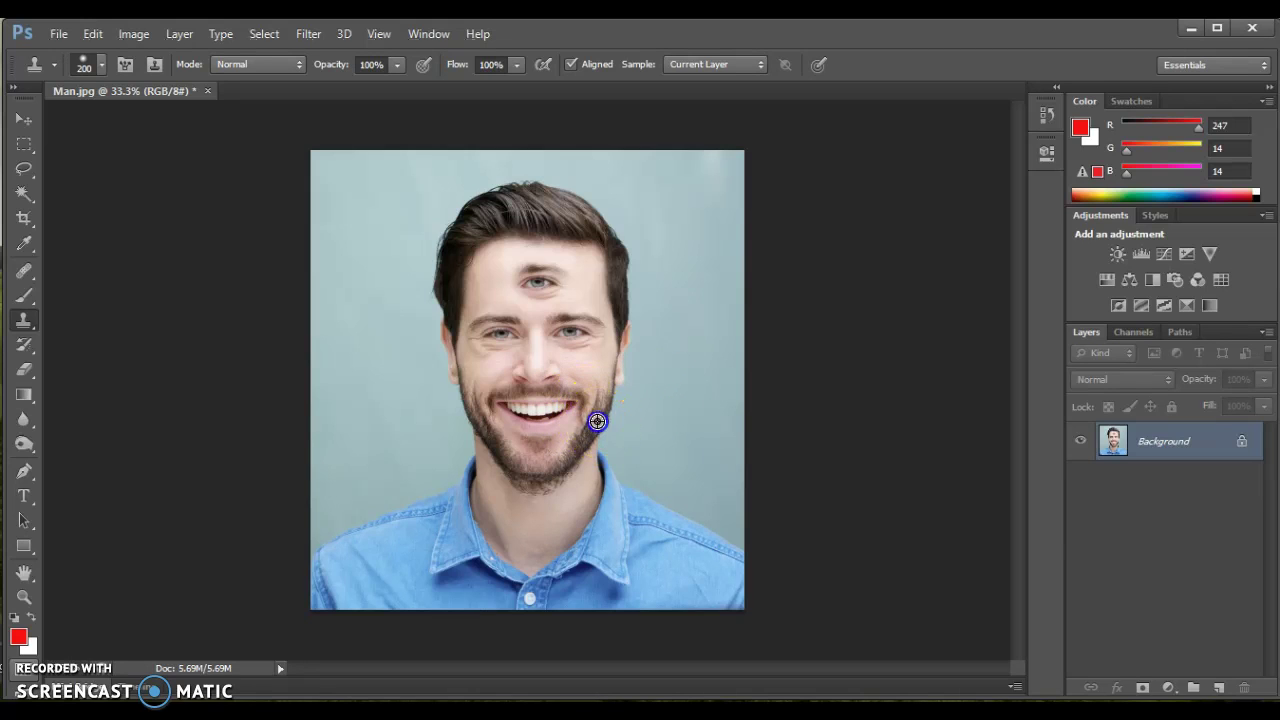
pyautogui.moveTo(650, 382); pyautogui.dragTo(683, 362)
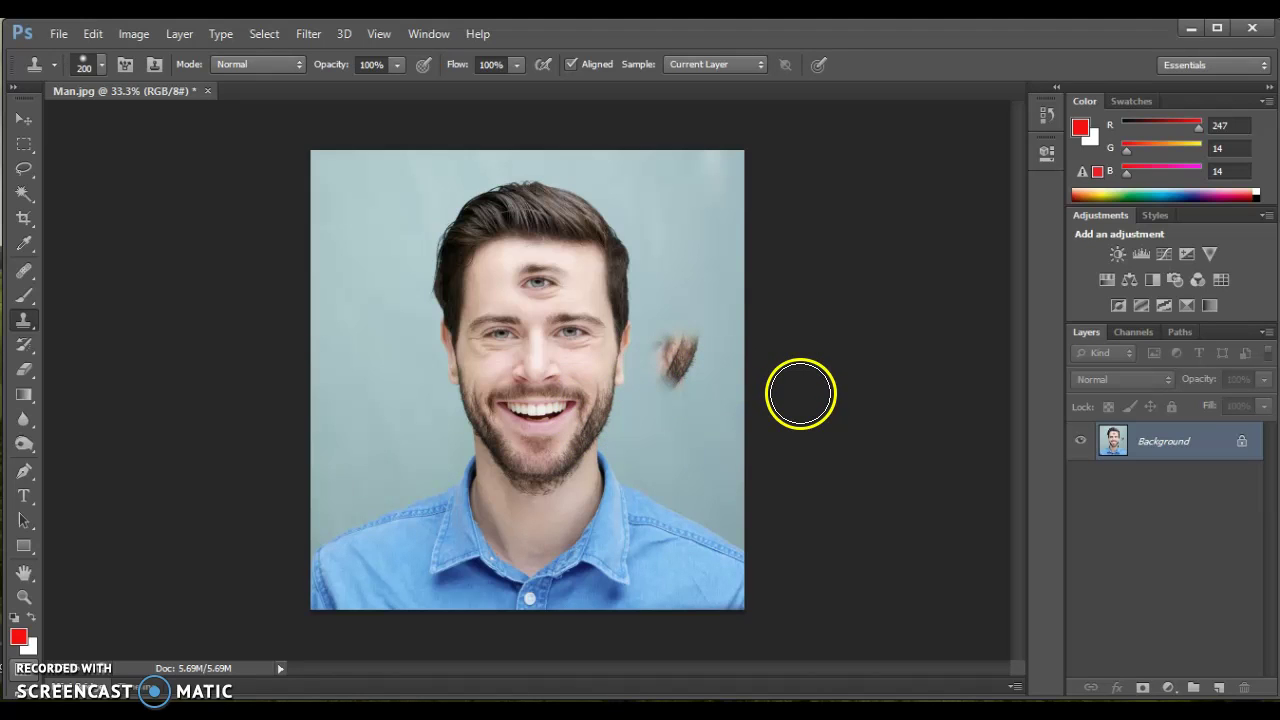
# Harden the clone brush edge and stamp eye and mouth content onto the upper-right background.
pyautogui.click(102, 63)
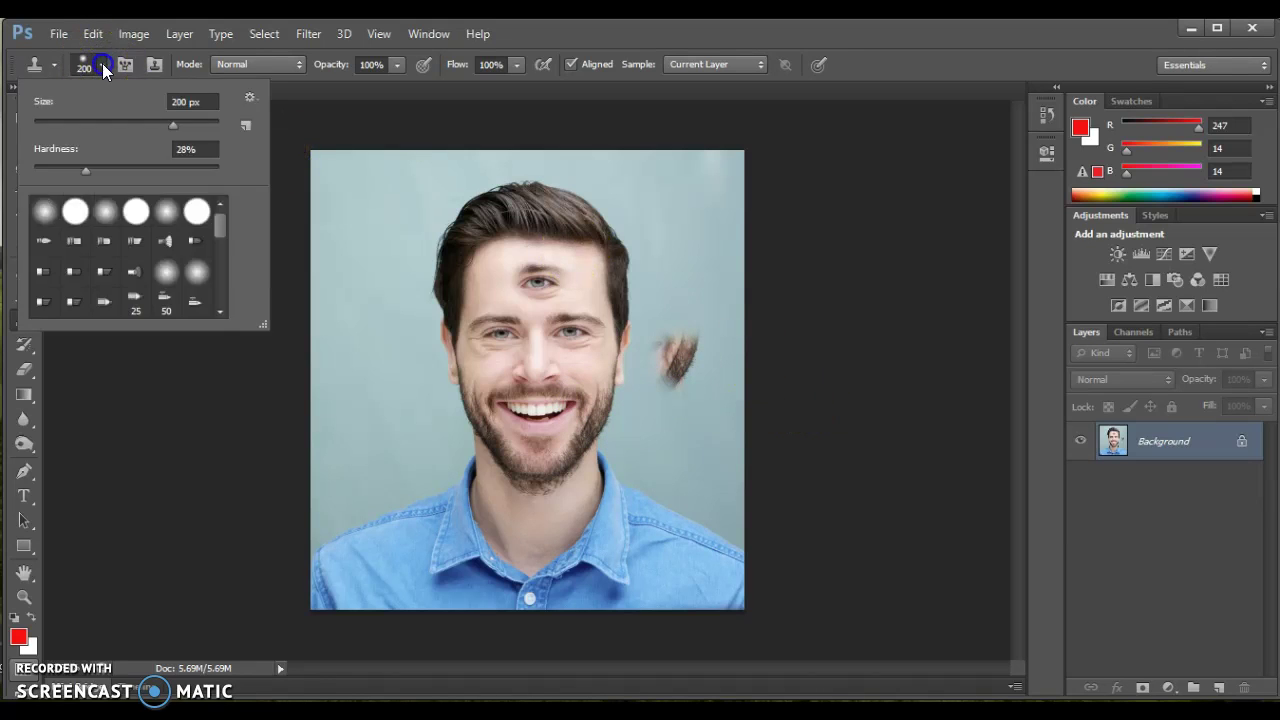
pyautogui.moveTo(85, 170); pyautogui.dragTo(148, 172)
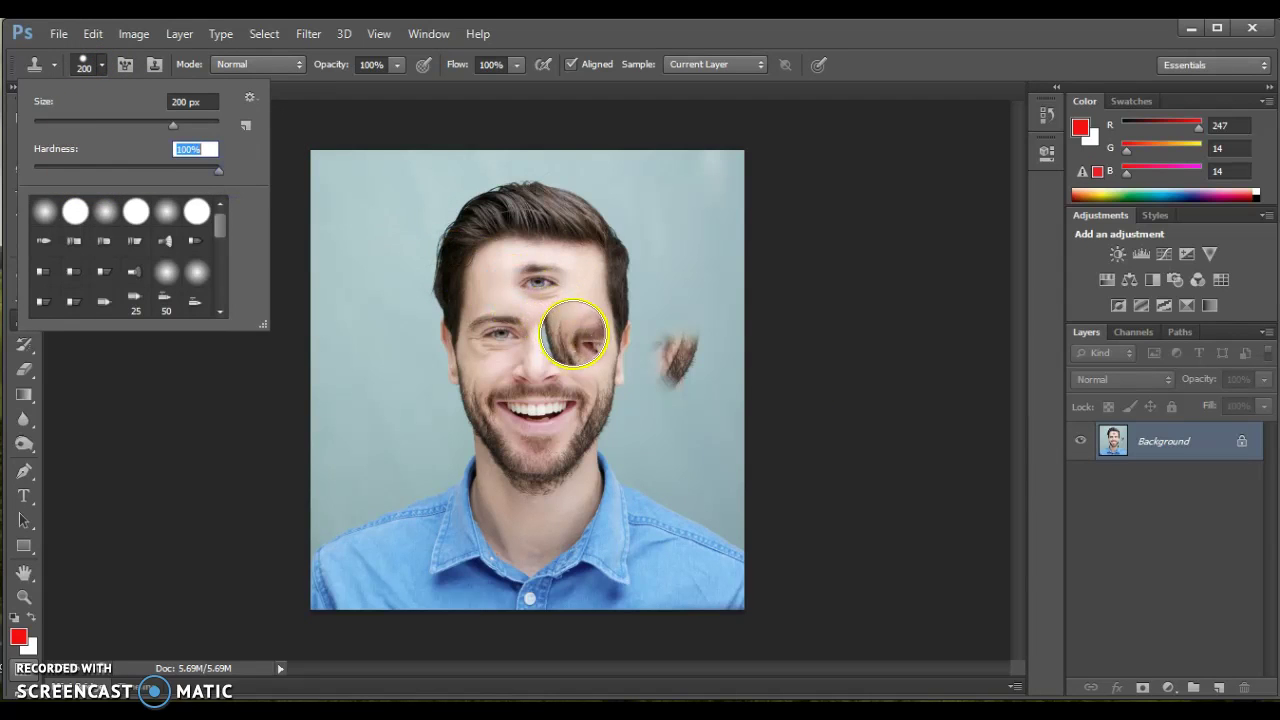
pyautogui.keyDown('alt'); pyautogui.click(572, 329); pyautogui.keyUp('alt')
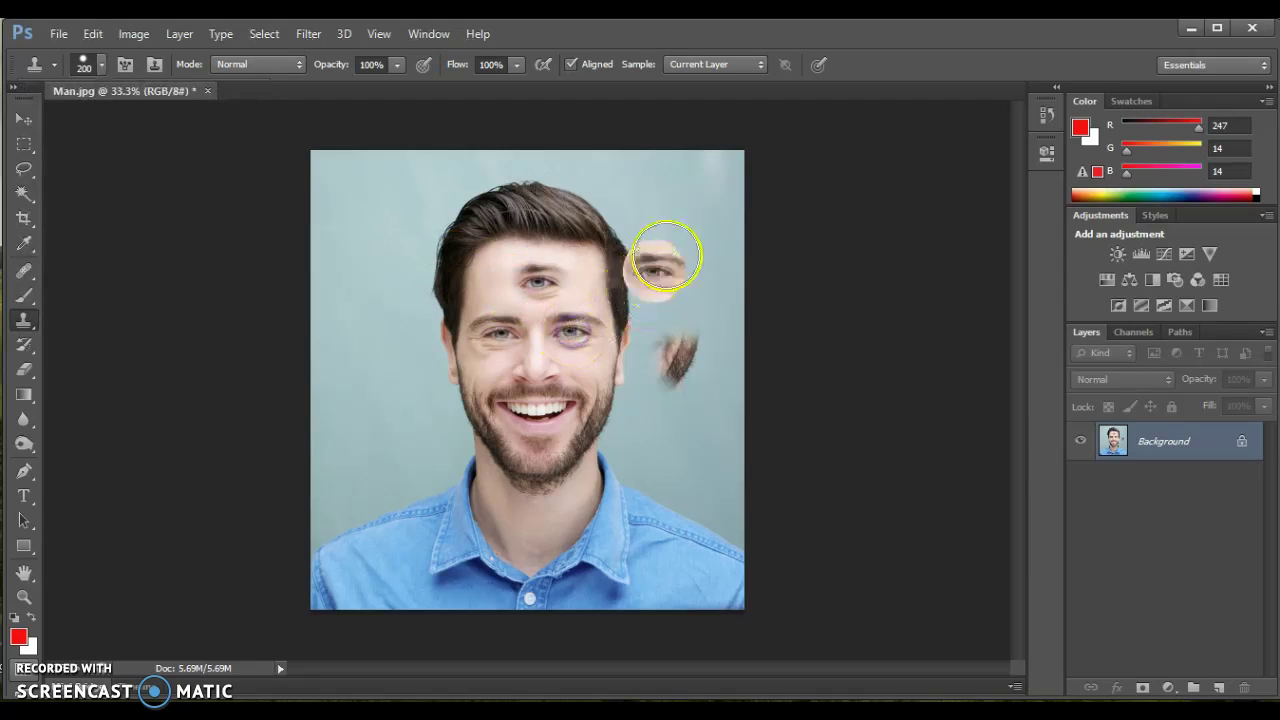
pyautogui.moveTo(688, 198); pyautogui.dragTo(694, 200)
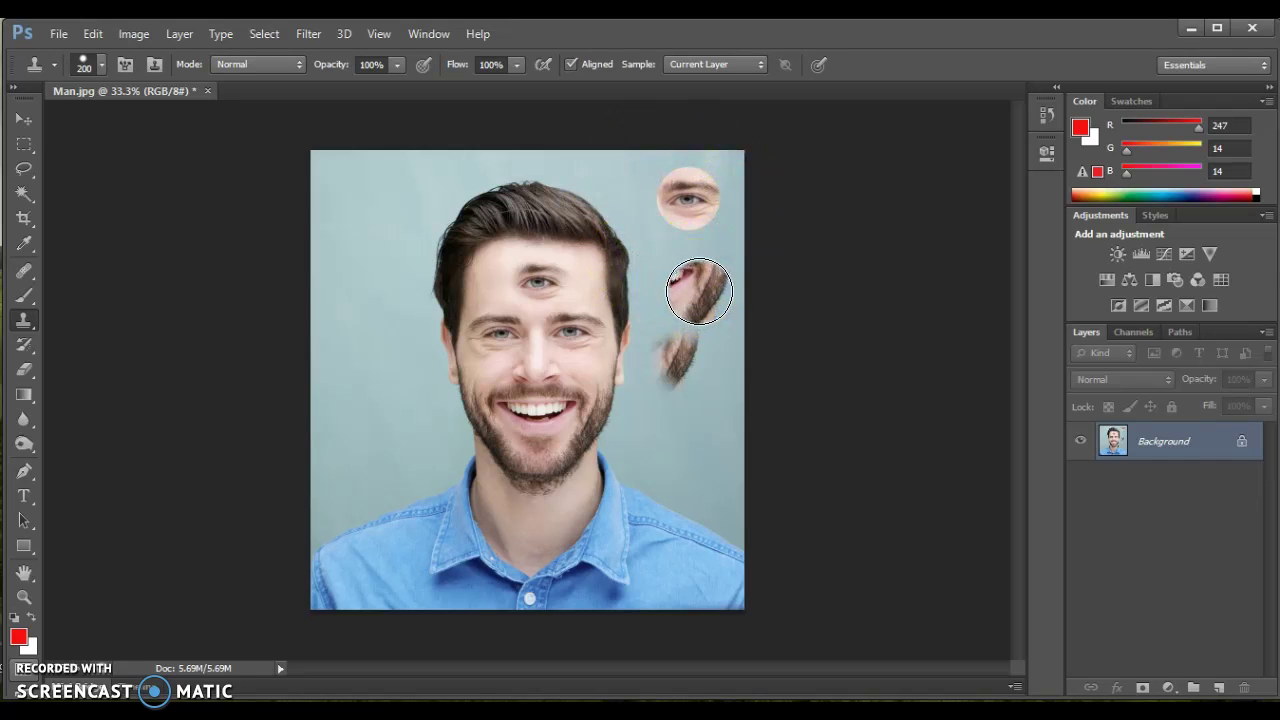
pyautogui.moveTo(703, 268); pyautogui.dragTo(690, 266)
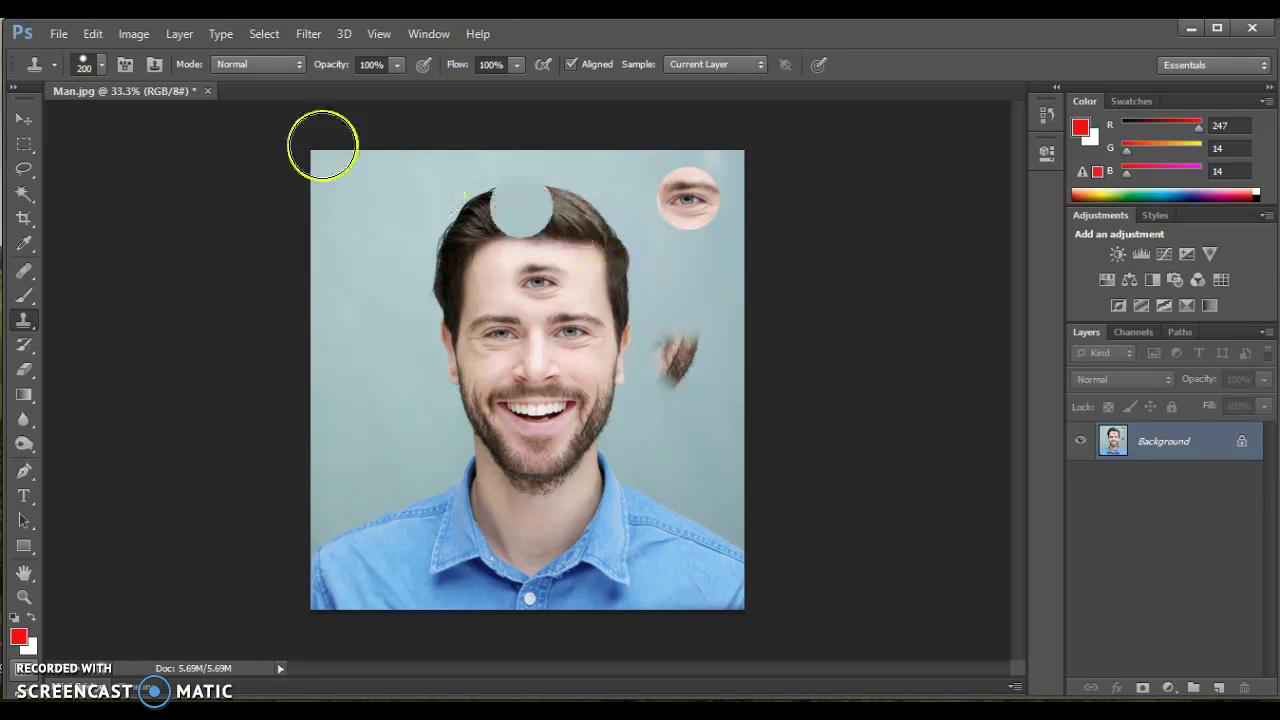
# Make the brush fully soft and stamp another eye copy right of the head.
pyautogui.click(98, 66)
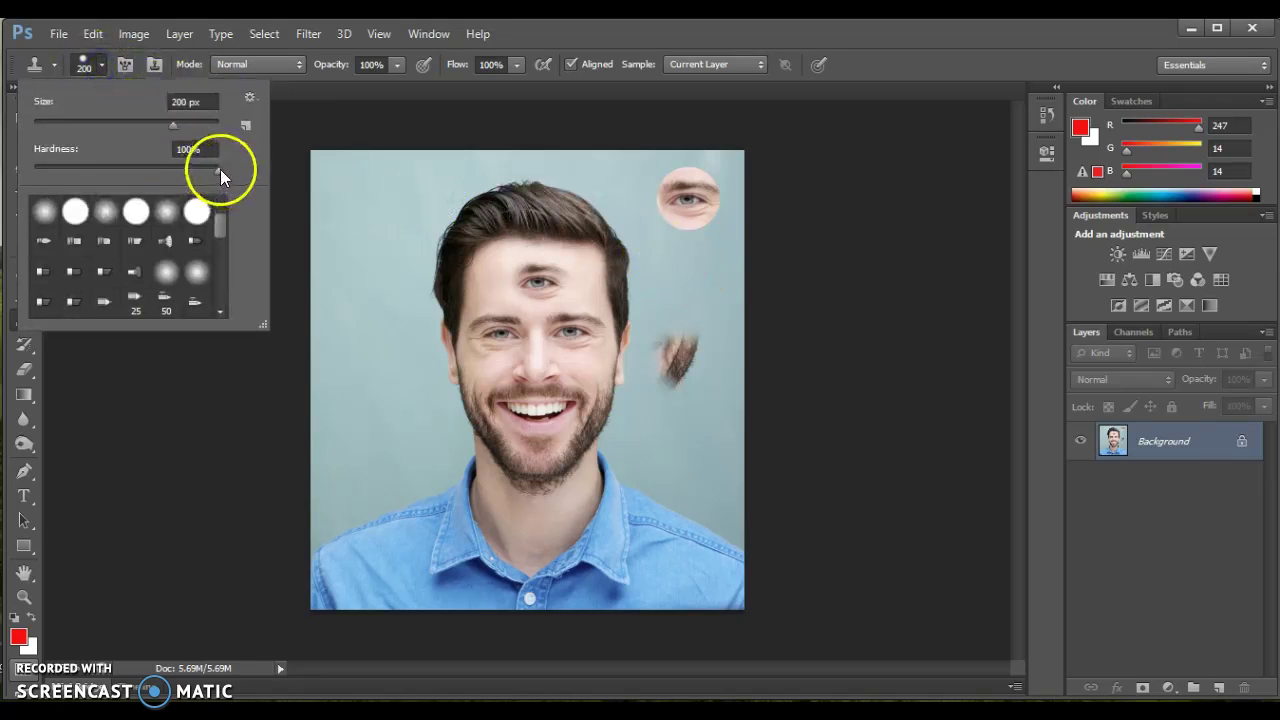
pyautogui.moveTo(222, 175); pyautogui.dragTo(40, 179)
pyautogui.moveTo(571, 331); pyautogui.dragTo(575, 331)
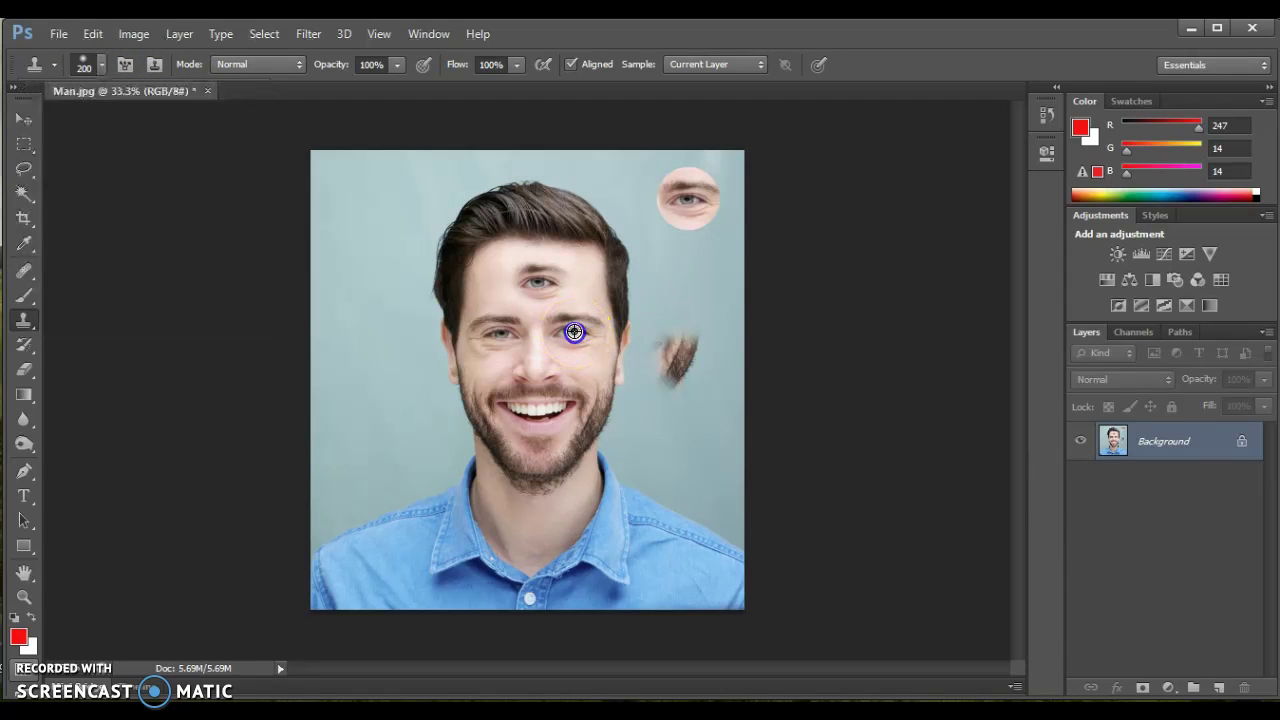
pyautogui.click(694, 268)
pyautogui.click(690, 265)
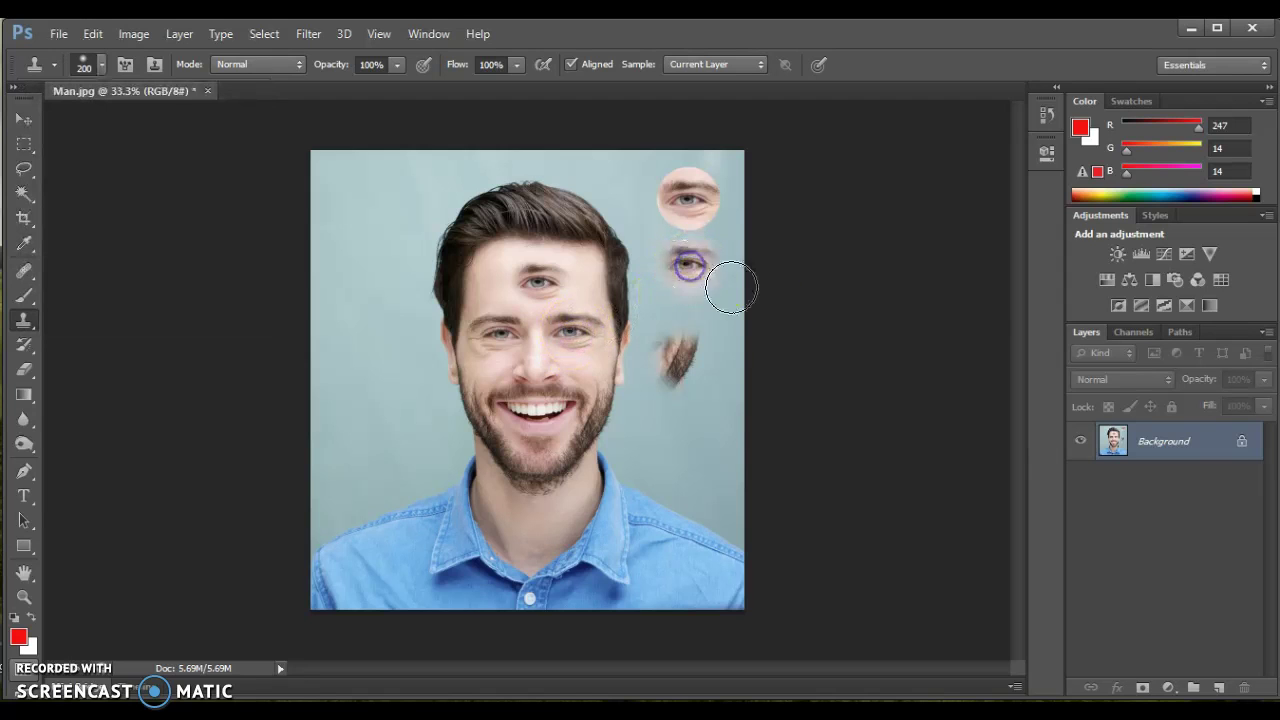
pyautogui.moveTo(700, 314)
pyautogui.mouseDown()
pyautogui.moveTo(713, 307)
pyautogui.moveTo(680, 229)
pyautogui.moveTo(651, 303)
pyautogui.moveTo(748, 274)
pyautogui.moveTo(652, 260)
pyautogui.moveTo(717, 320)
pyautogui.moveTo(737, 303)
pyautogui.moveTo(723, 363)
pyautogui.moveTo(699, 314)
pyautogui.moveTo(746, 251)
pyautogui.moveTo(734, 229)
pyautogui.moveTo(707, 384)
pyautogui.moveTo(74, 303)
pyautogui.moveTo(24, 283)
pyautogui.mouseUp()
# With the Healing Brush, sample the right eye and heal a copy onto the upper-left background.
pyautogui.click(24, 280)
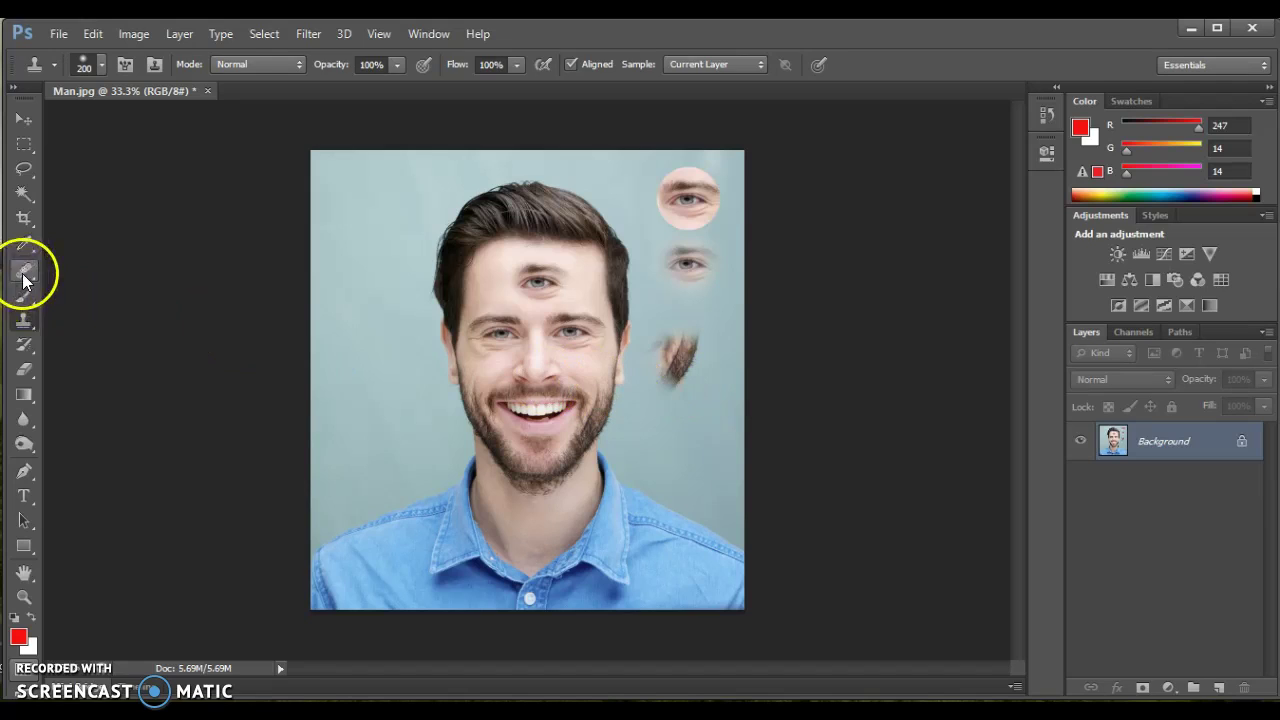
pyautogui.keyDown('alt'); pyautogui.click(660, 358); pyautogui.keyUp('alt')
pyautogui.click(573, 342)
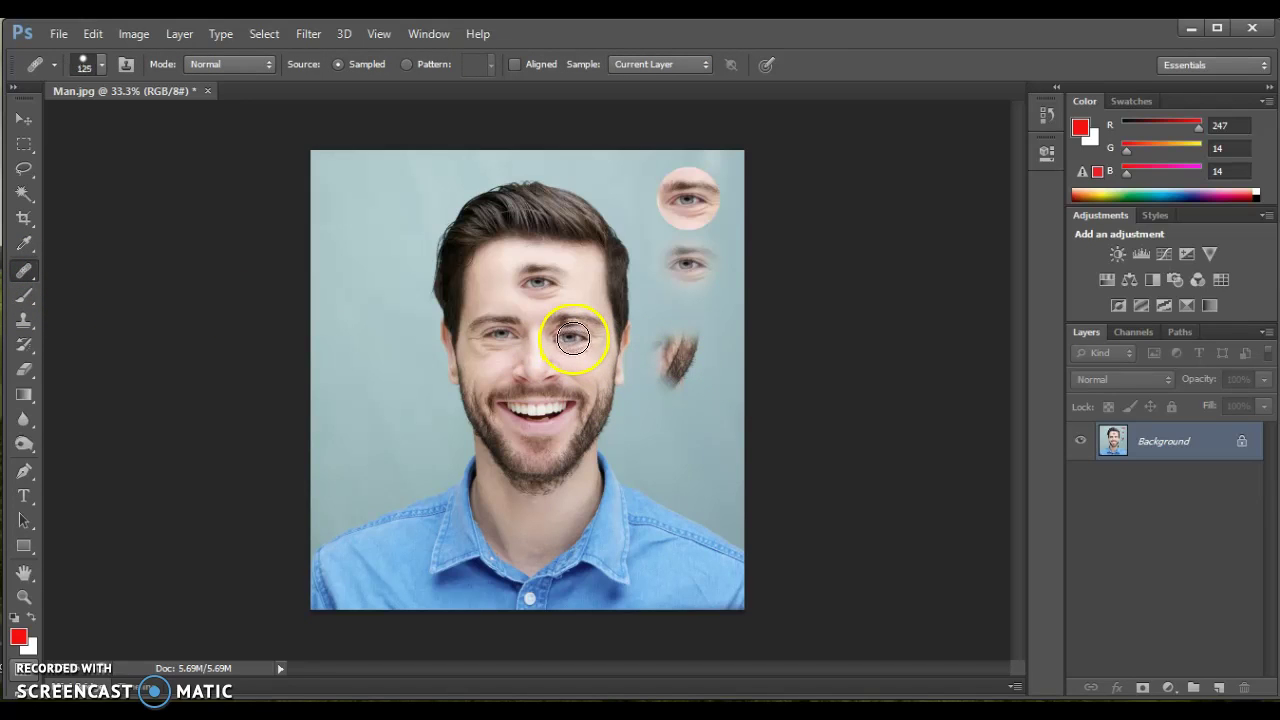
pyautogui.moveTo(573, 340); pyautogui.dragTo(569, 331)
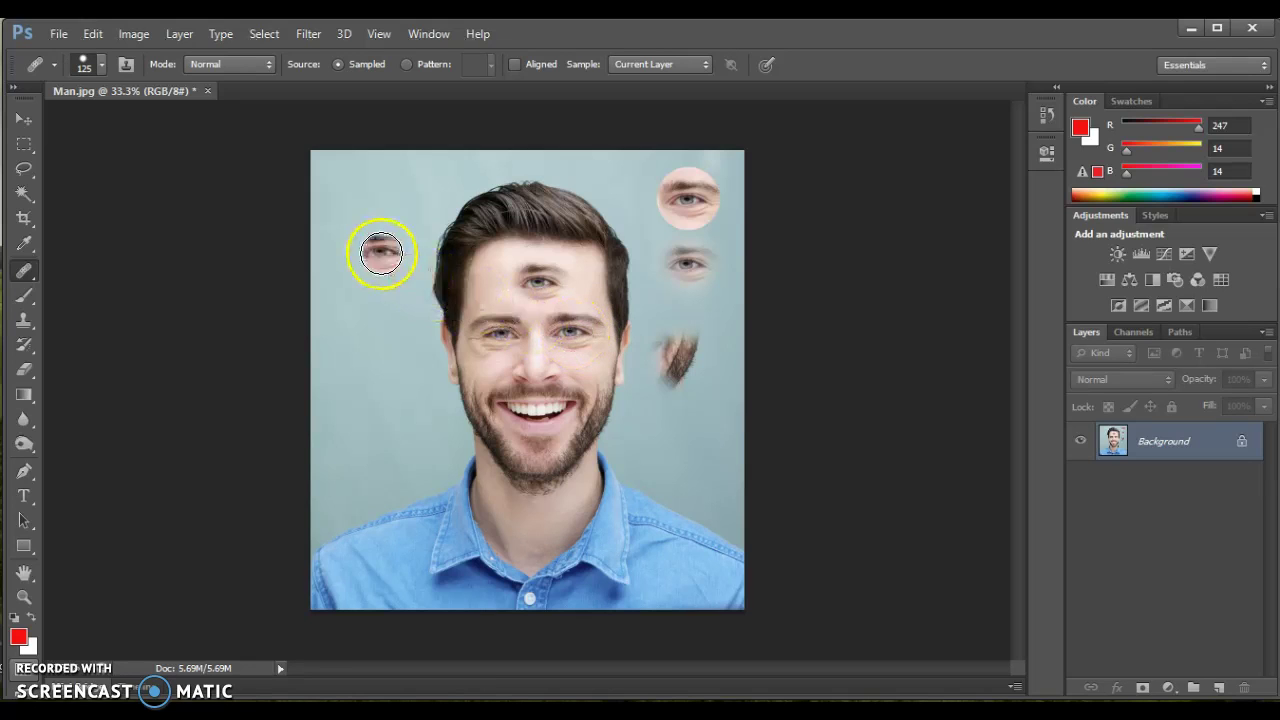
pyautogui.moveTo(383, 251); pyautogui.dragTo(377, 243)
pyautogui.moveTo(514, 428); pyautogui.dragTo(528, 432)
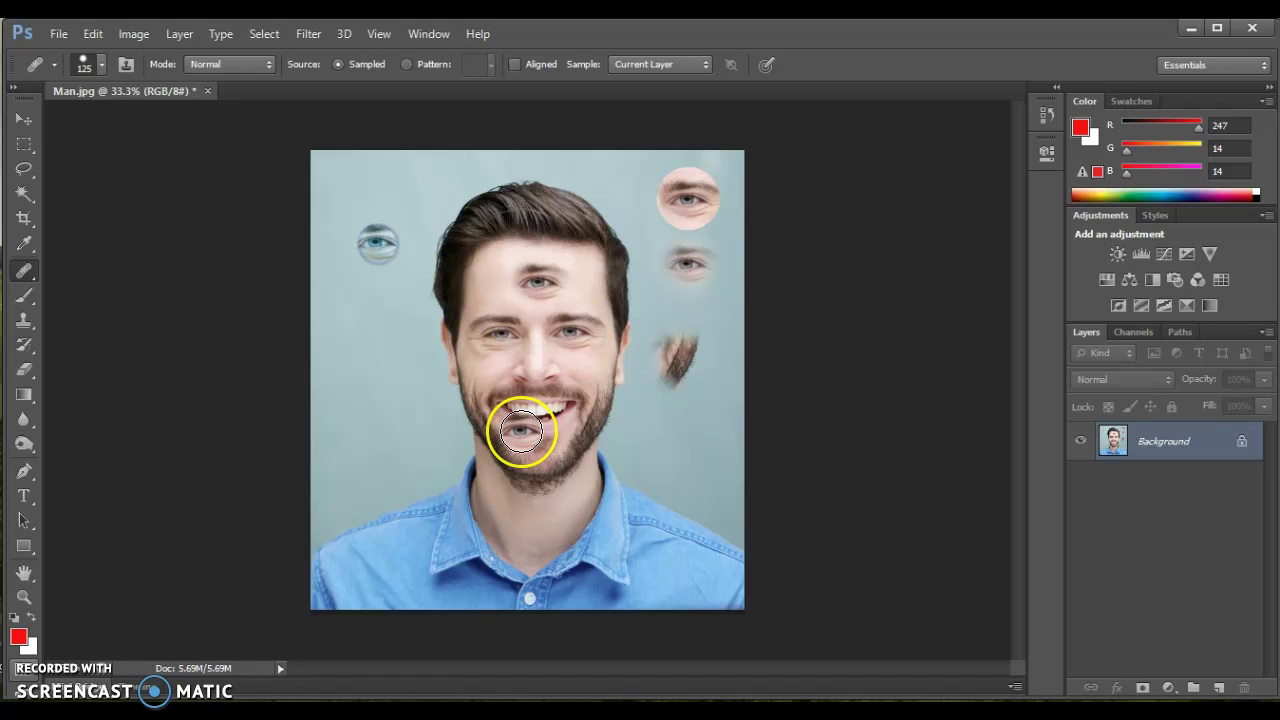
pyautogui.hotkey('ctrl', 'z')
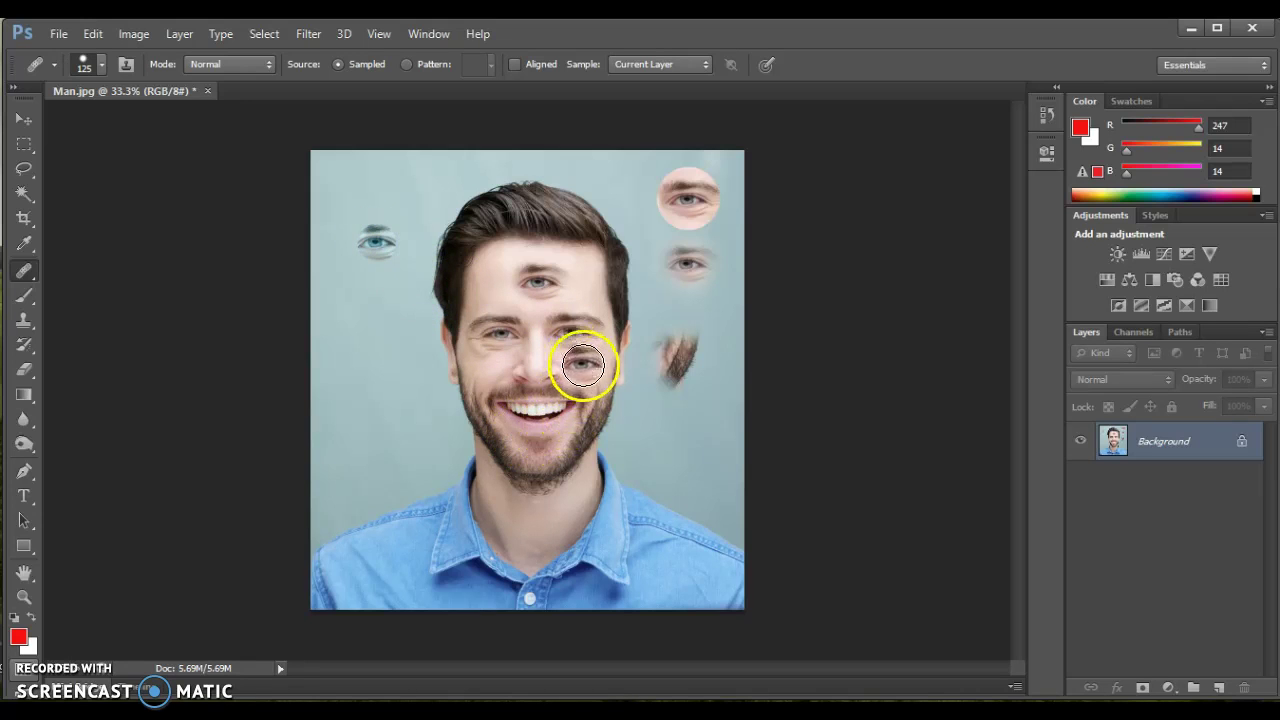
# Enlarge the healing brush, resample the eye, and heal copies onto the hair top and shirt collar.
pyautogui.moveTo(451, 334); pyautogui.dragTo(424, 300)
pyautogui.hotkey('ctrl', 'z')
pyautogui.press(']')
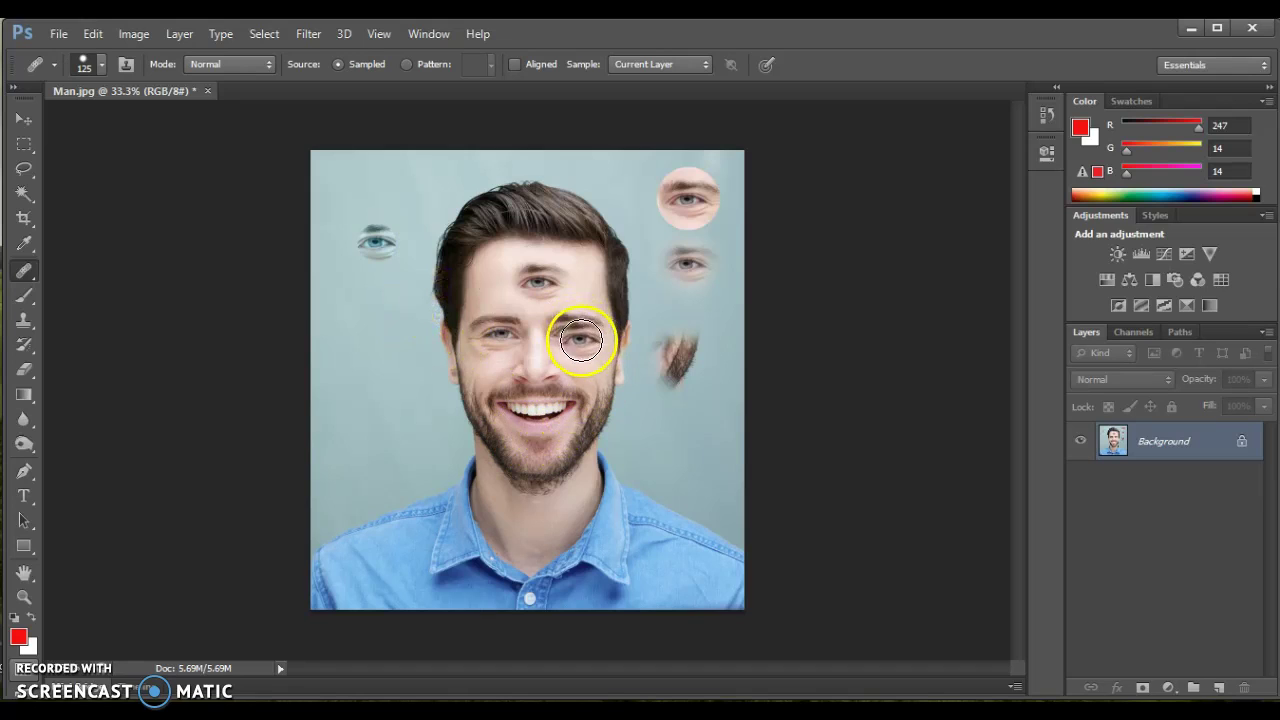
pyautogui.moveTo(575, 340); pyautogui.dragTo(574, 336)
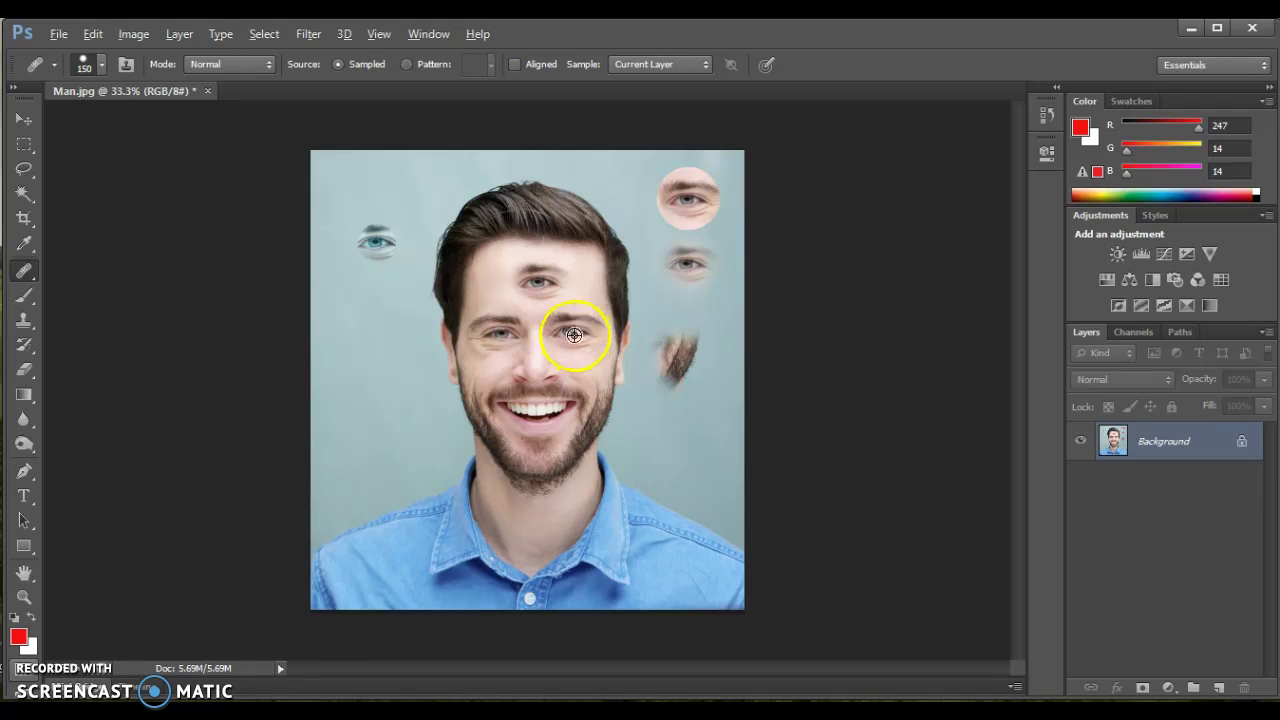
pyautogui.click(487, 218)
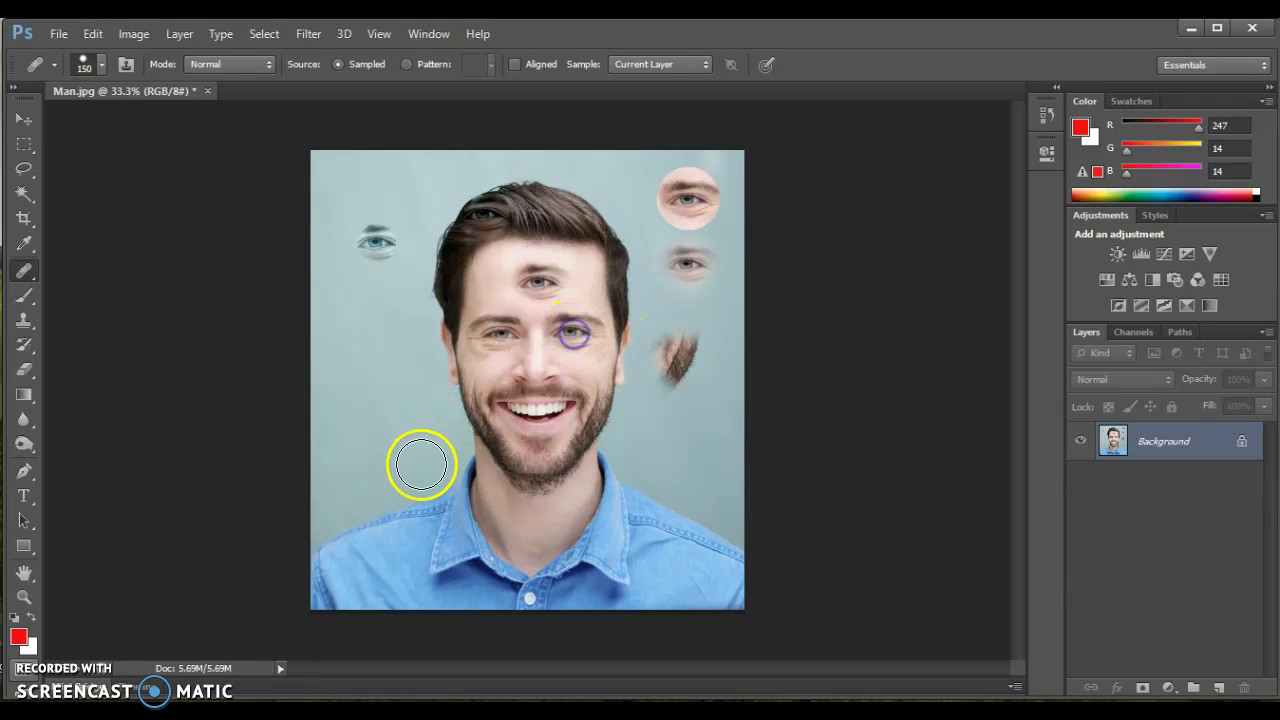
pyautogui.click(455, 525)
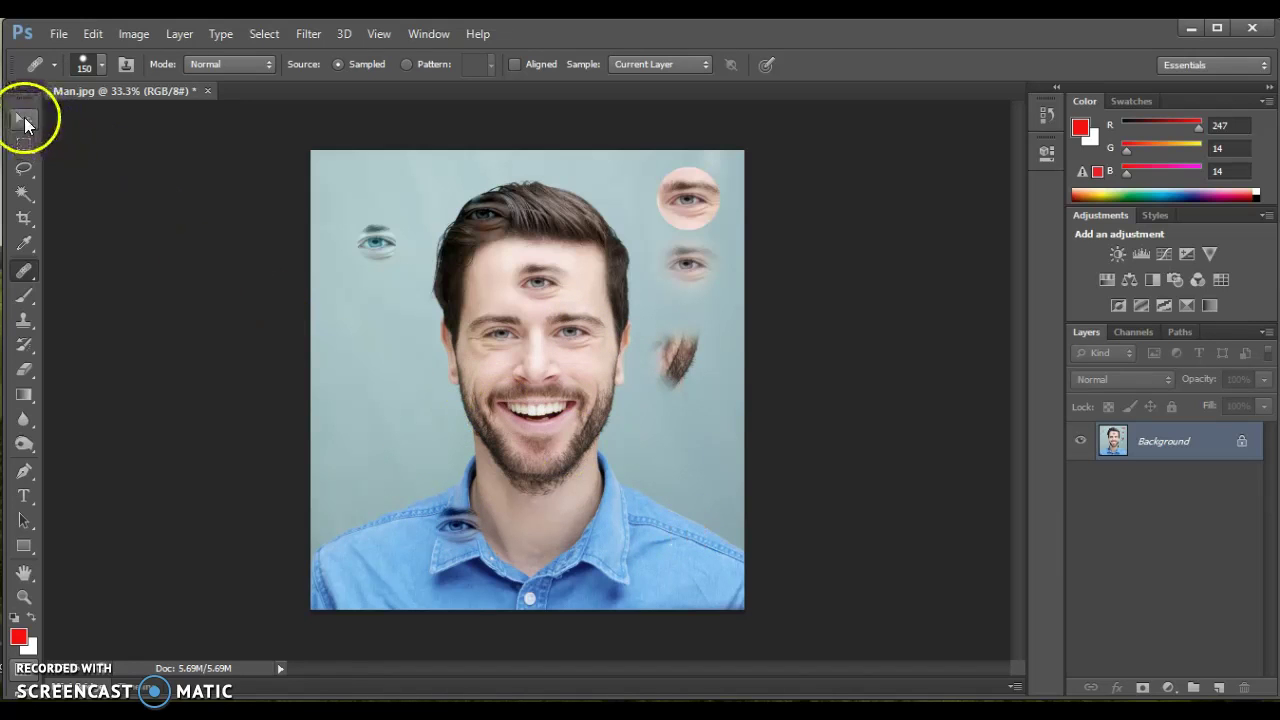
pyautogui.click(24, 118)
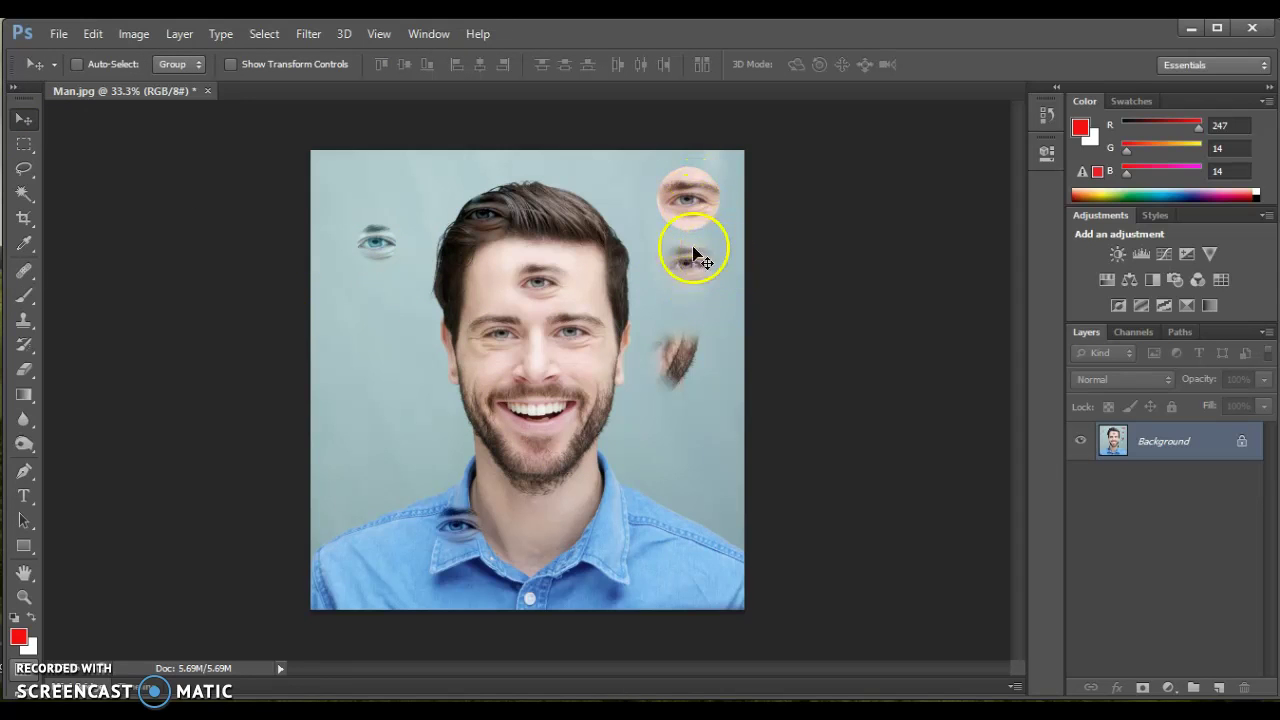
pyautogui.moveTo(700, 248); pyautogui.dragTo(690, 172)
pyautogui.moveTo(700, 237); pyautogui.dragTo(693, 213)
pyautogui.moveTo(429, 260); pyautogui.dragTo(377, 240)
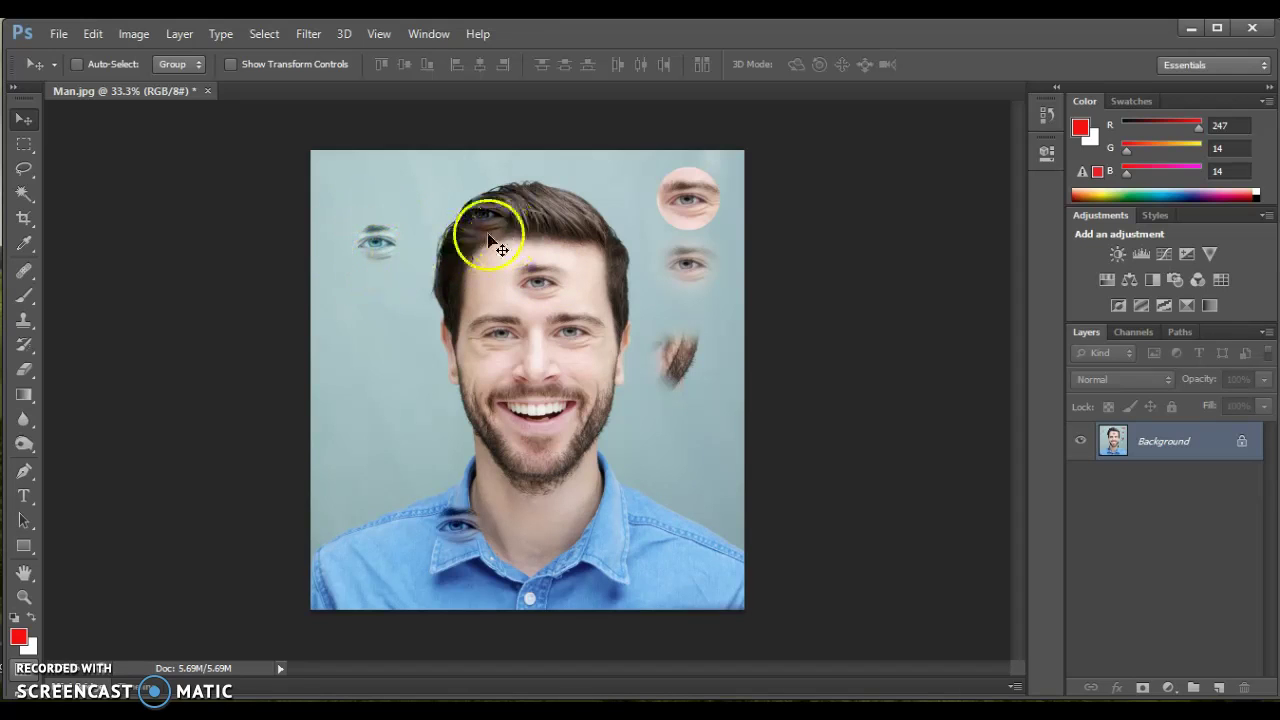
pyautogui.moveTo(486, 222)
pyautogui.mouseDown()
pyautogui.moveTo(452, 232)
pyautogui.moveTo(490, 240)
pyautogui.mouseUp()
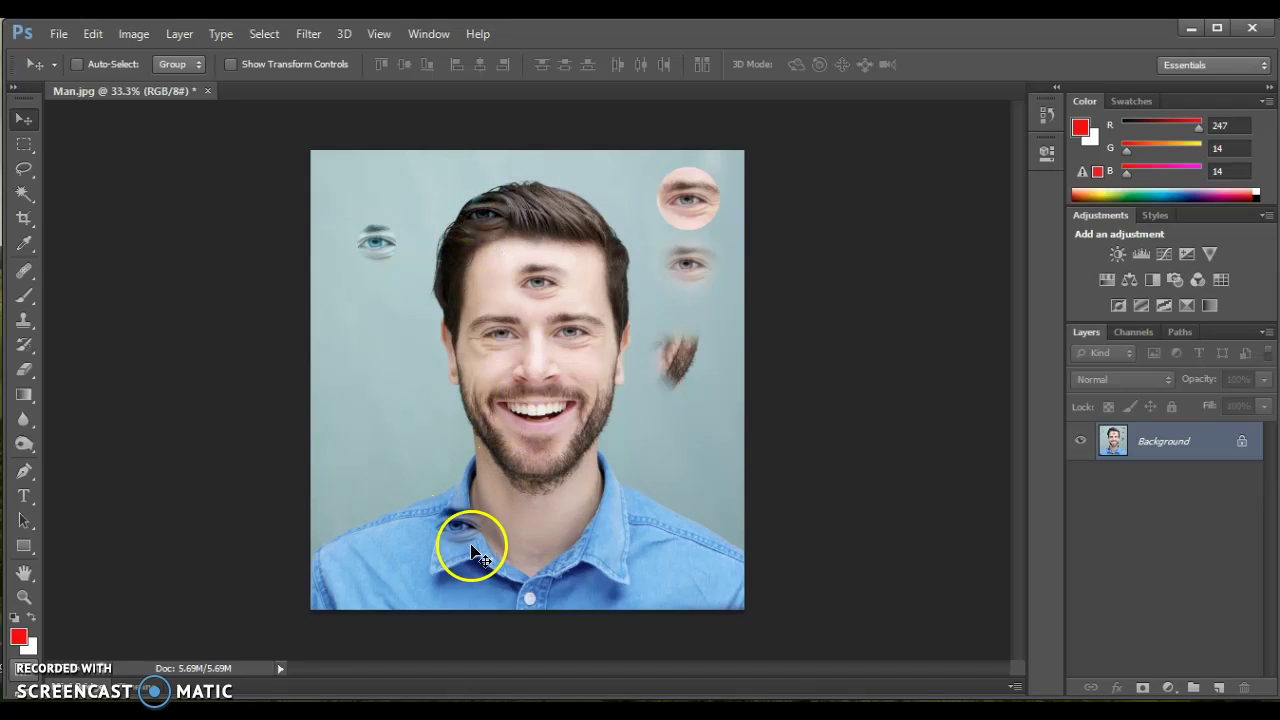
pyautogui.moveTo(462, 531); pyautogui.dragTo(475, 531)
pyautogui.moveTo(508, 240)
pyautogui.mouseDown()
pyautogui.moveTo(520, 226)
pyautogui.moveTo(500, 251)
pyautogui.mouseUp()
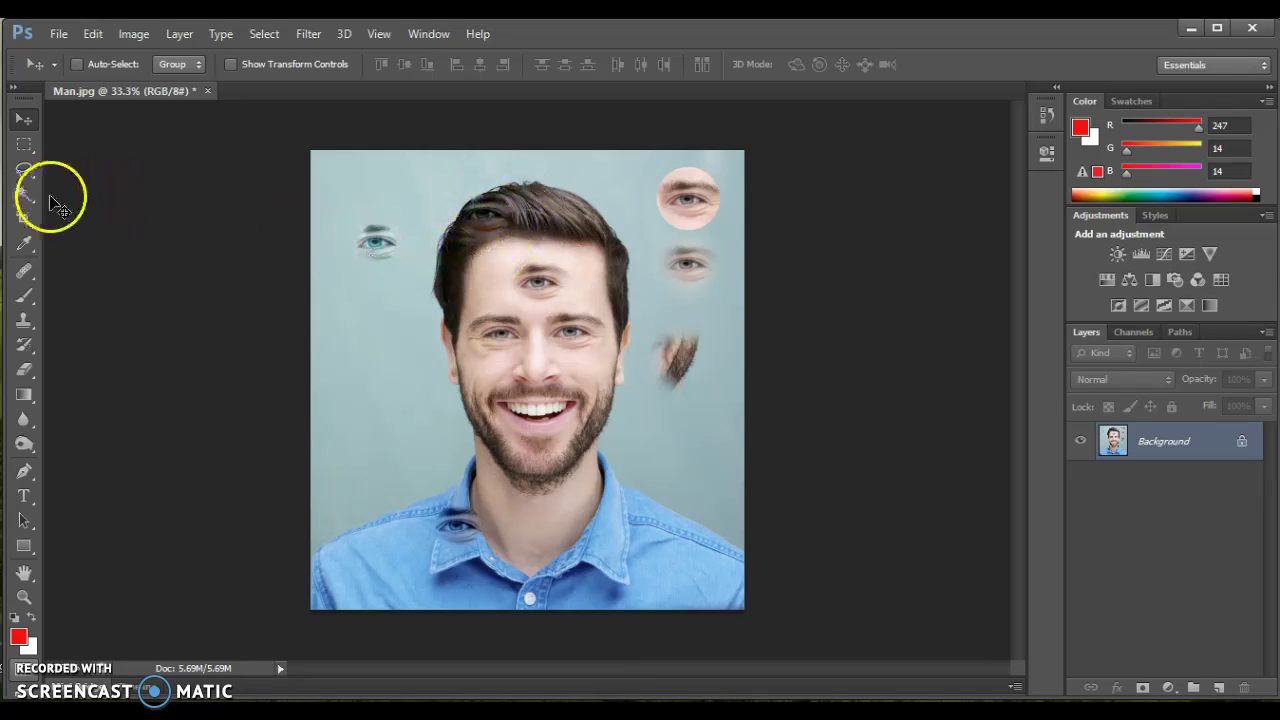
# Patch the eye copy left of the head with clean background using the Patch Tool.
pyautogui.moveTo(22, 279); pyautogui.dragTo(73, 278)
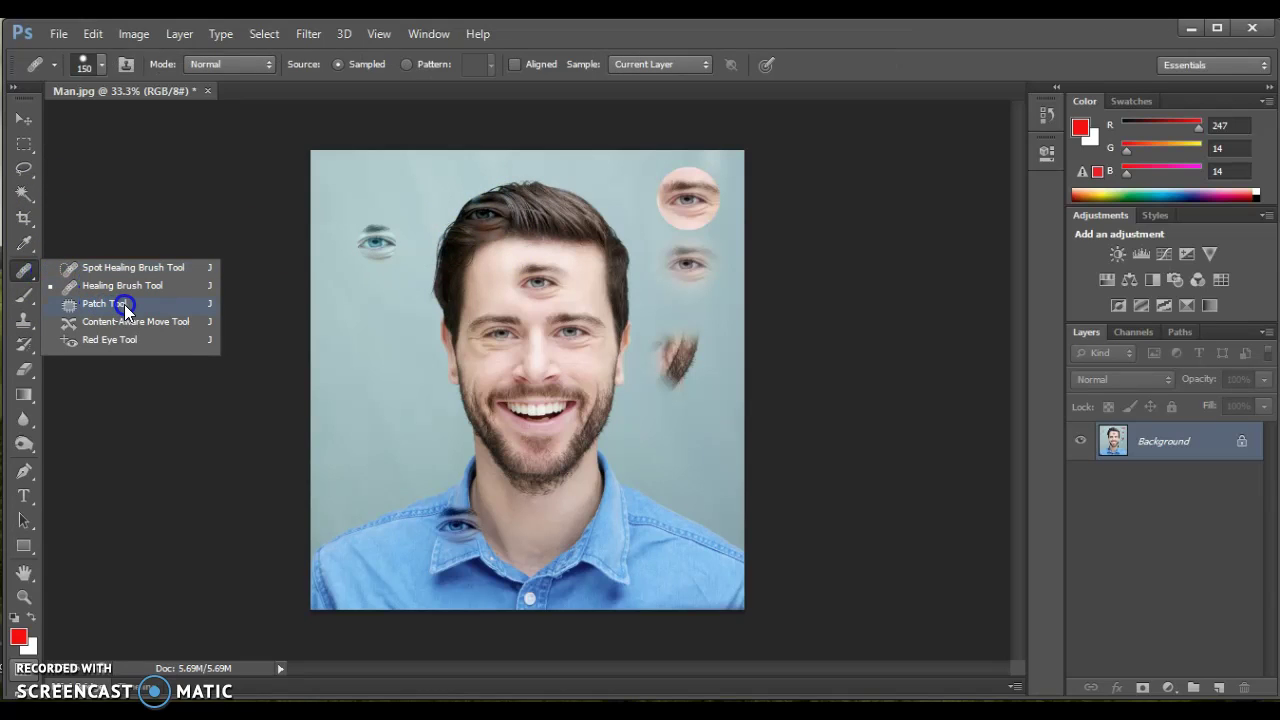
pyautogui.click(122, 303)
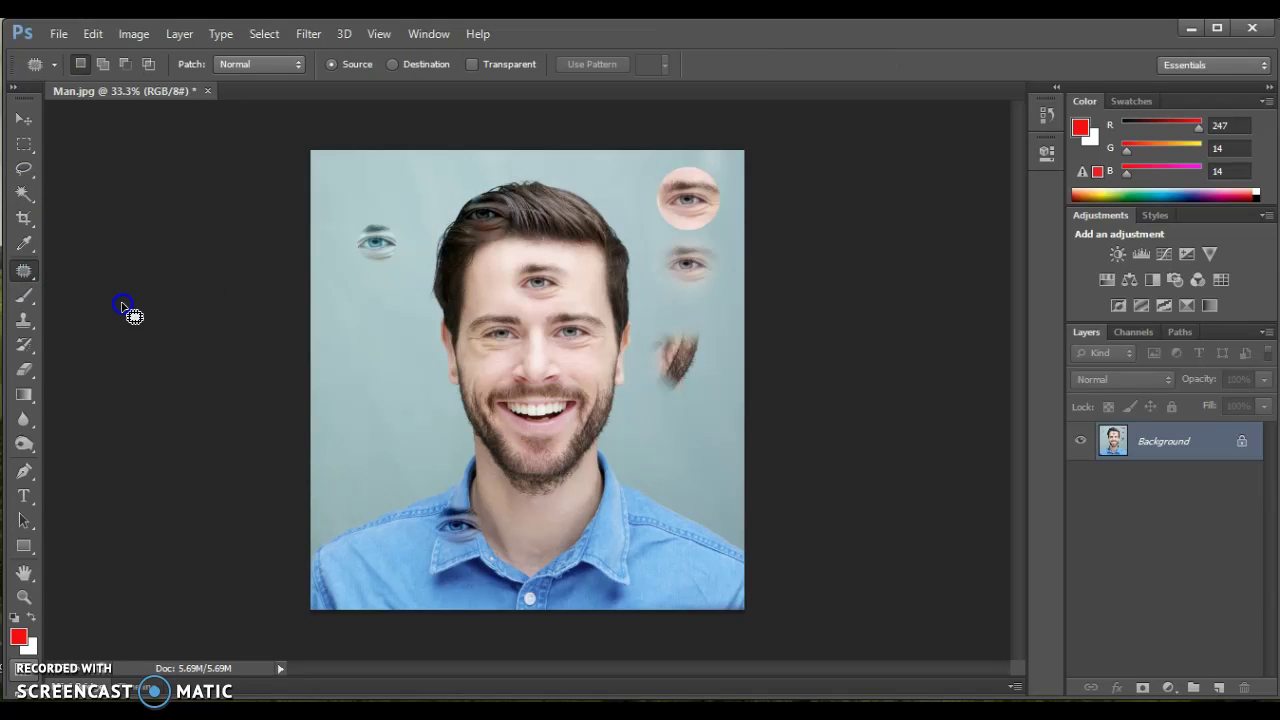
pyautogui.moveTo(351, 297); pyautogui.dragTo(369, 279)
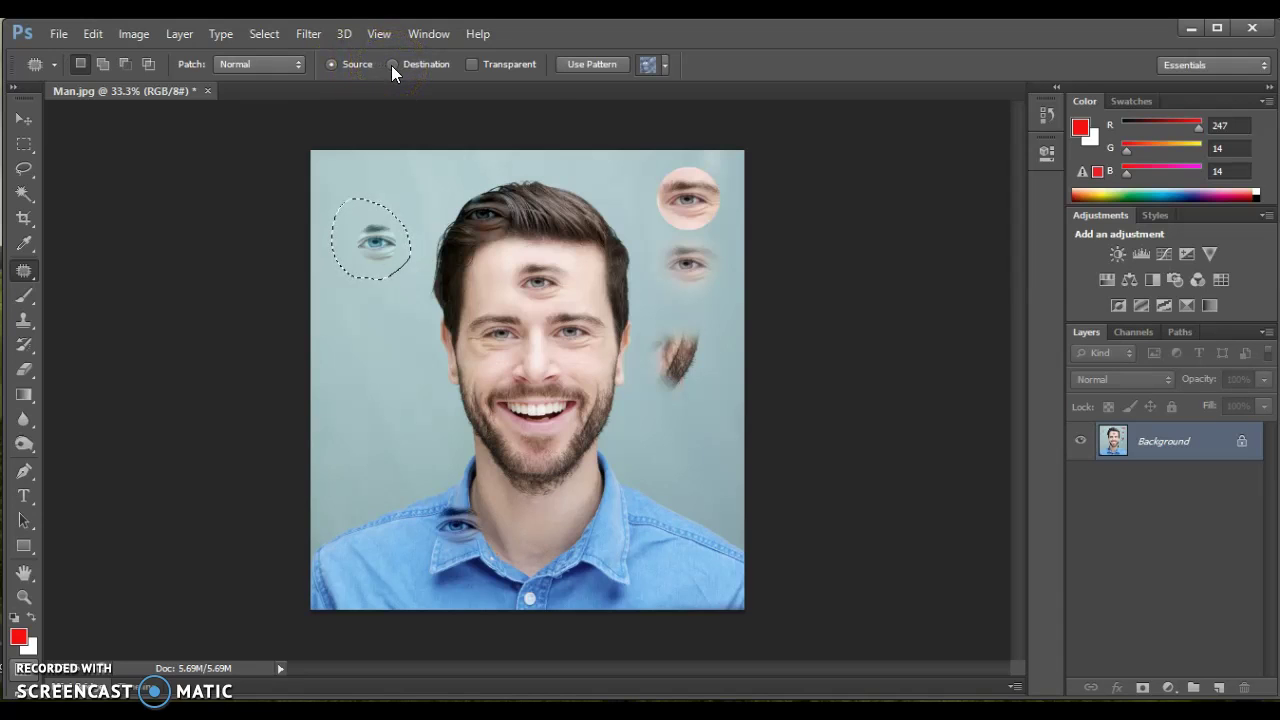
pyautogui.moveTo(368, 124); pyautogui.dragTo(393, 155)
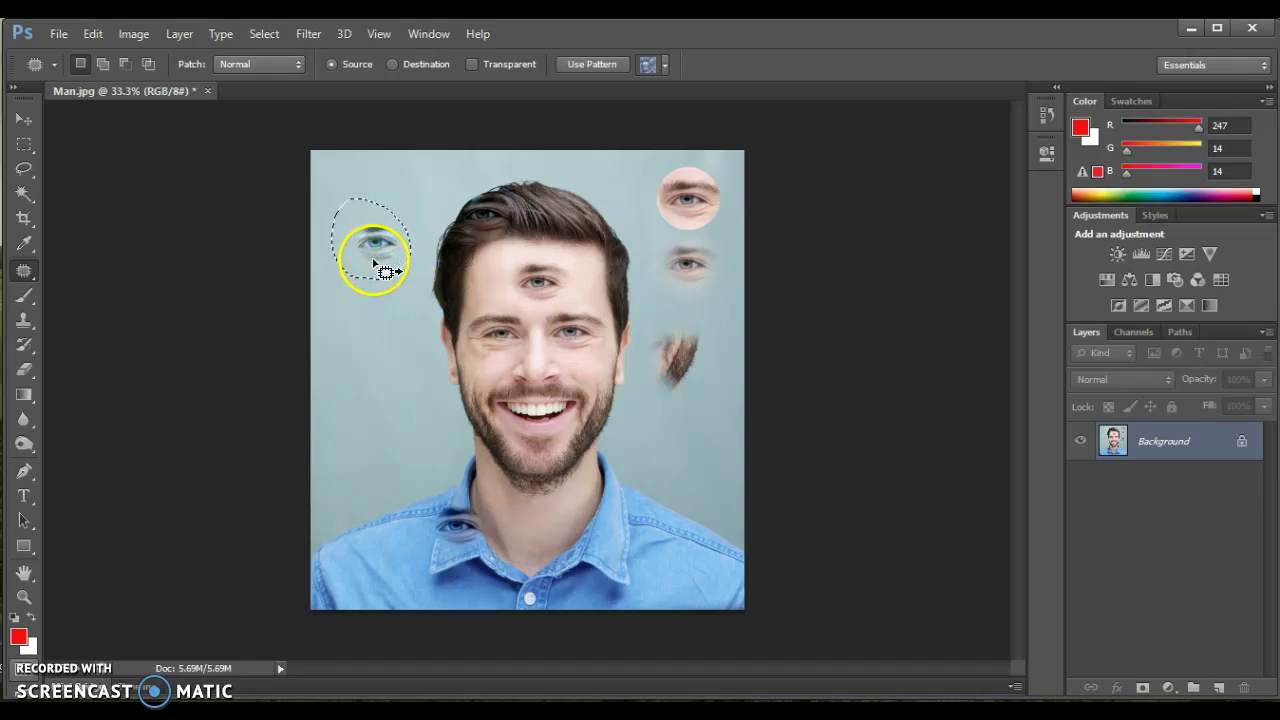
pyautogui.moveTo(373, 261)
pyautogui.mouseDown()
pyautogui.moveTo(367, 397)
pyautogui.moveTo(364, 352)
pyautogui.mouseUp()
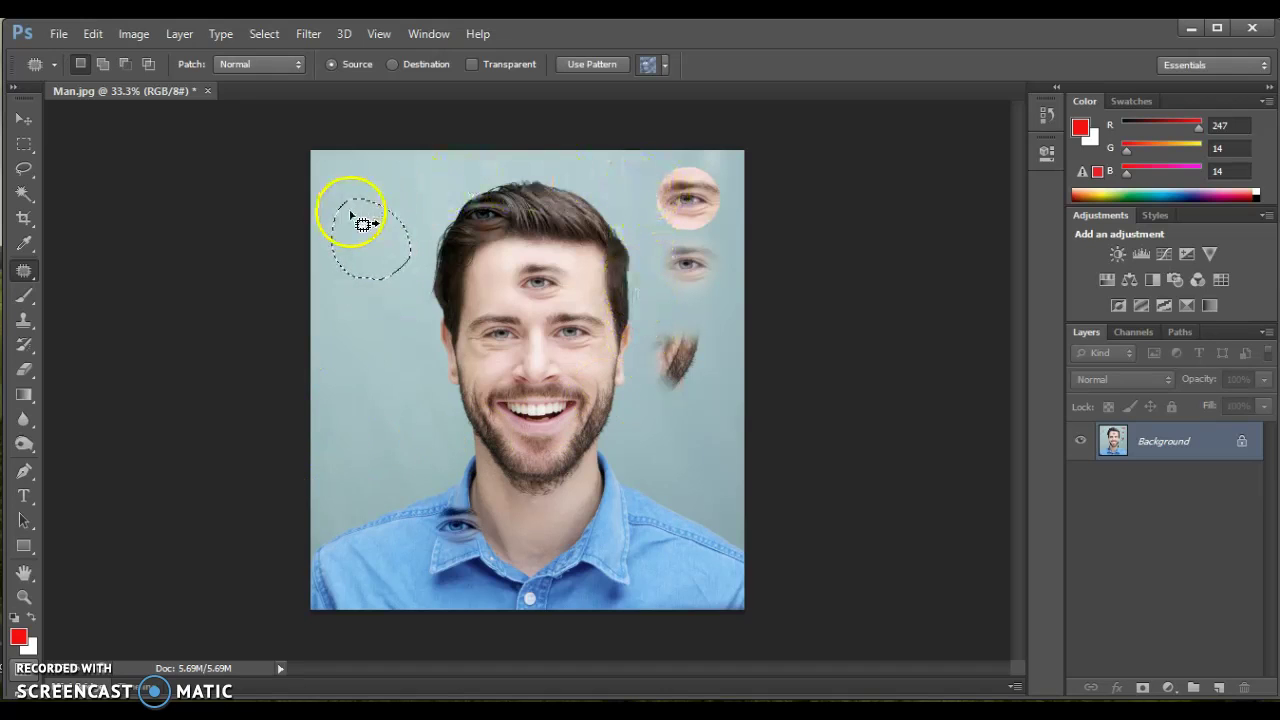
# Clear the leftover outline and lasso the round eye copy at the top right.
pyautogui.moveTo(339, 218); pyautogui.dragTo(378, 209)
pyautogui.click(615, 165)
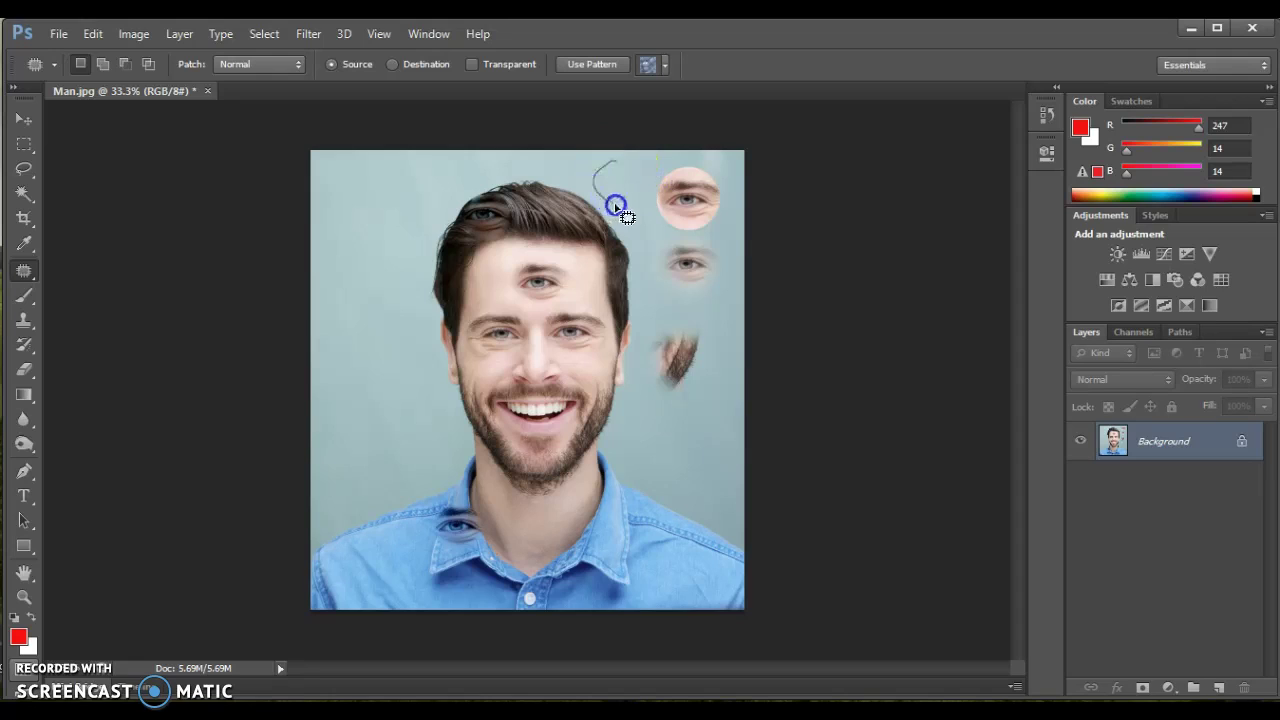
pyautogui.moveTo(632, 170)
pyautogui.mouseDown()
pyautogui.moveTo(616, 158)
pyautogui.moveTo(676, 188)
pyautogui.moveTo(637, 182)
pyautogui.moveTo(686, 191)
pyautogui.moveTo(615, 170)
pyautogui.moveTo(655, 186)
pyautogui.moveTo(680, 238)
pyautogui.moveTo(720, 211)
pyautogui.moveTo(703, 171)
pyautogui.moveTo(716, 173)
pyautogui.moveTo(686, 200)
pyautogui.moveTo(626, 177)
pyautogui.moveTo(714, 211)
pyautogui.moveTo(713, 236)
pyautogui.moveTo(724, 190)
pyautogui.moveTo(674, 197)
pyautogui.moveTo(745, 255)
pyautogui.moveTo(665, 284)
pyautogui.mouseUp()
# Patch out the remaining eye copy right of the head with clean background.
pyautogui.hotkey('ctrl', 'd')
pyautogui.hotkey('ctrl', 'd')
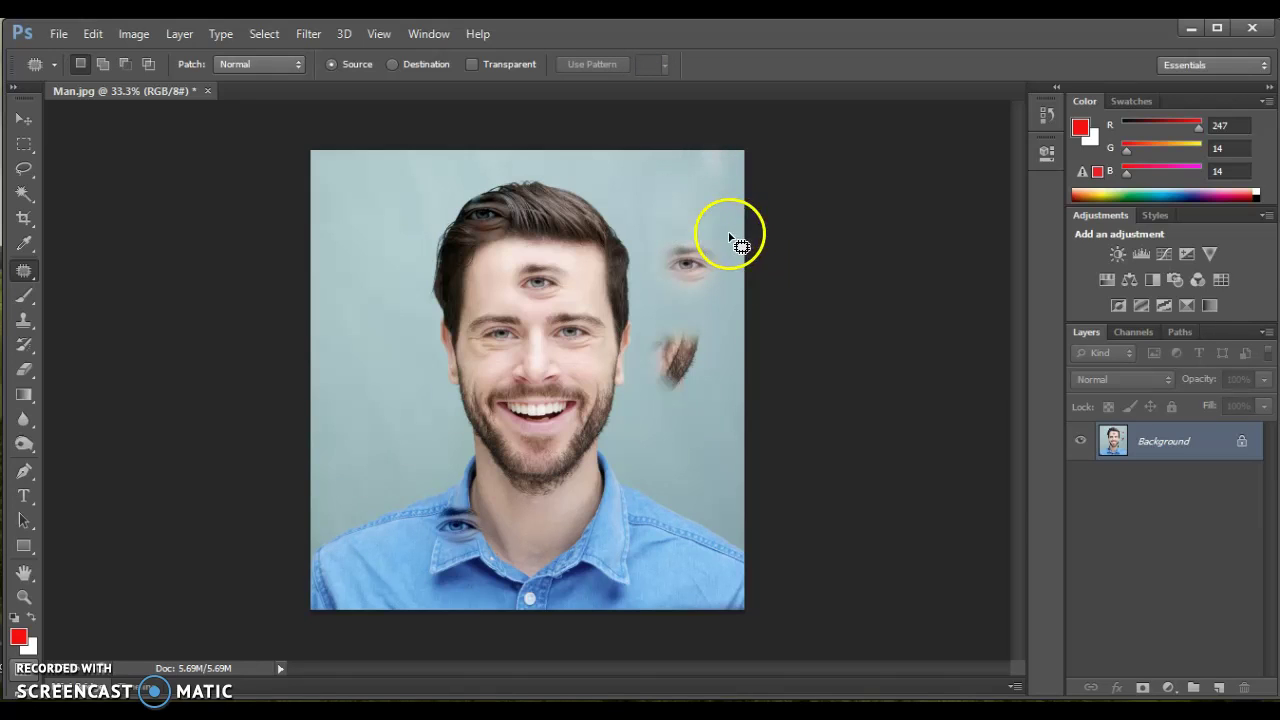
pyautogui.moveTo(735, 265)
pyautogui.mouseDown()
pyautogui.moveTo(692, 196)
pyautogui.moveTo(706, 210)
pyautogui.mouseUp()
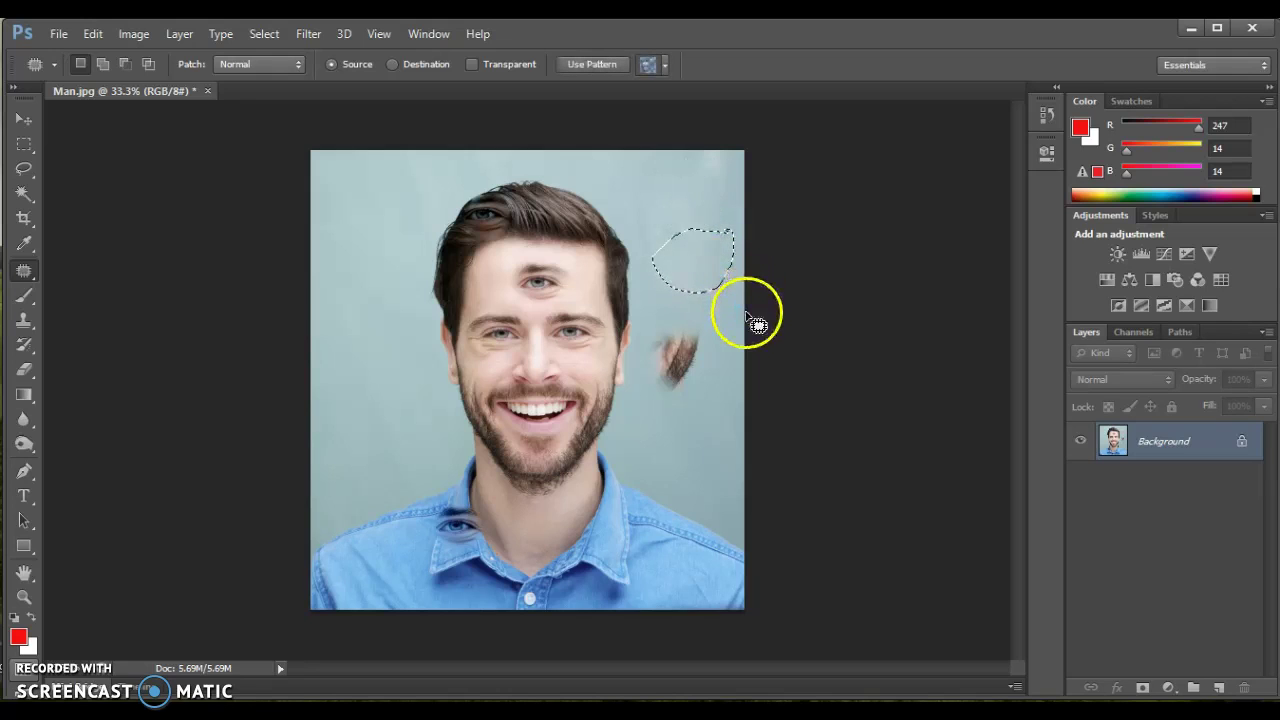
pyautogui.click(727, 328)
# Patch the hair smudge right of the head with clean background and deselect.
pyautogui.moveTo(700, 410)
pyautogui.mouseDown()
pyautogui.moveTo(717, 309)
pyautogui.moveTo(667, 322)
pyautogui.mouseUp()
pyautogui.moveTo(647, 406)
pyautogui.mouseDown()
pyautogui.moveTo(709, 389)
pyautogui.moveTo(691, 234)
pyautogui.moveTo(710, 235)
pyautogui.moveTo(711, 257)
pyautogui.mouseUp()
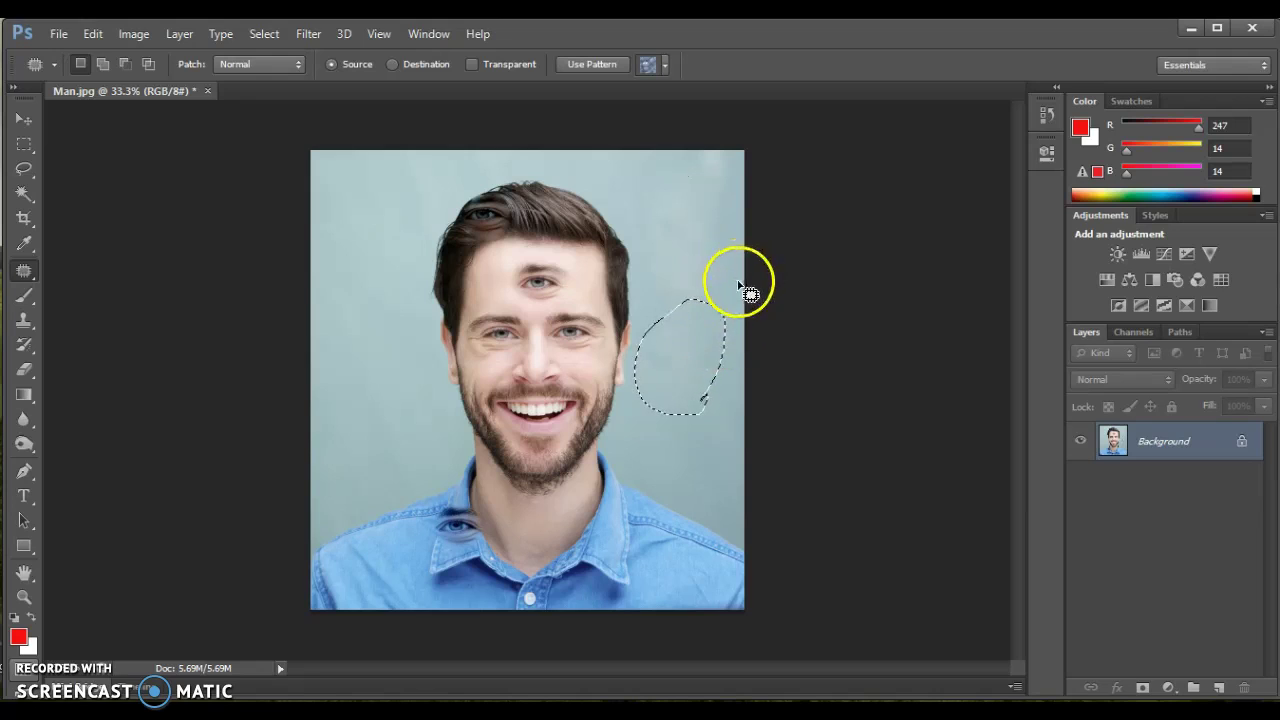
pyautogui.click(727, 290)
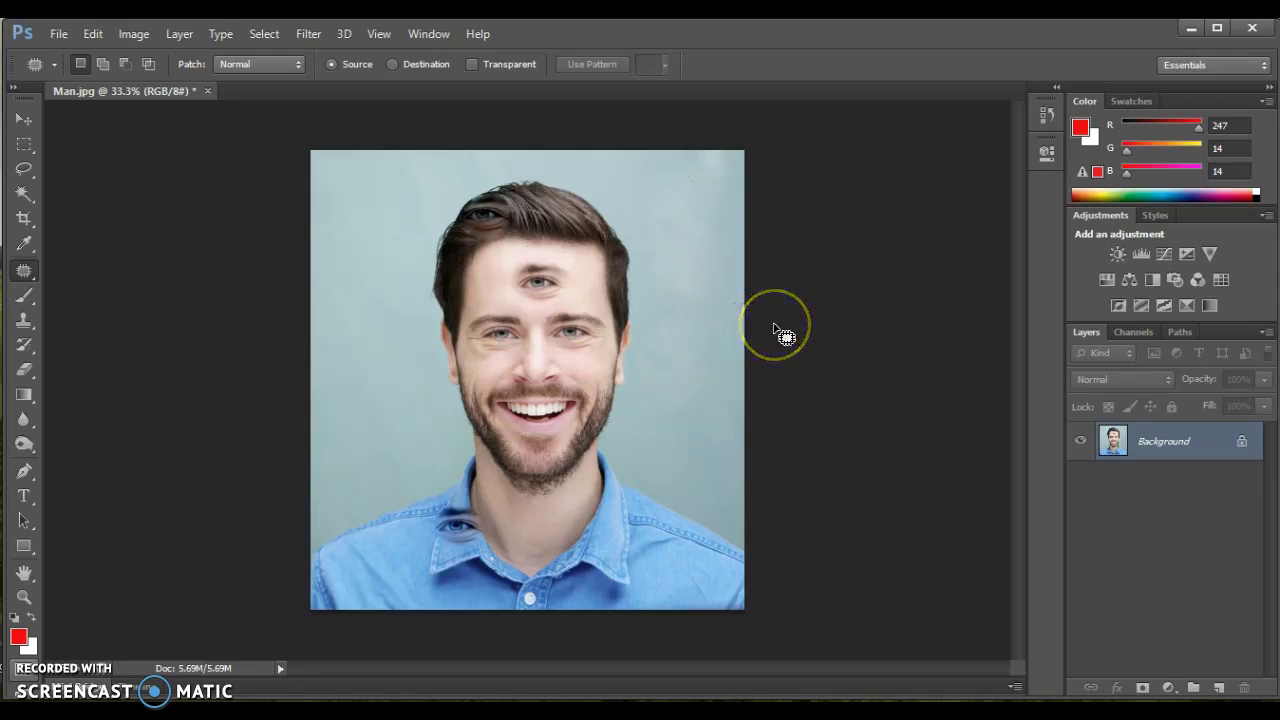